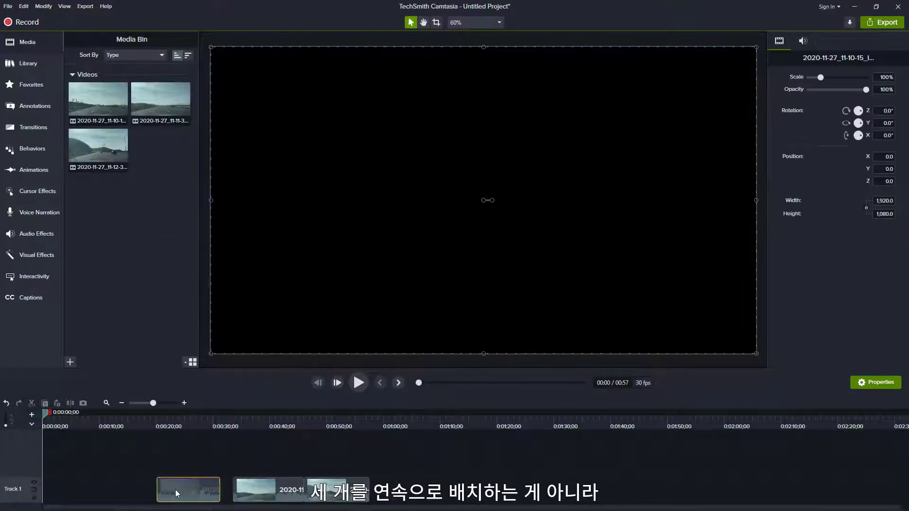
- Line up the three clips end to end on Track 1 and restack them on Tracks 1 to 3, all starting at 0:00
drag(248, 496, 120, 492)
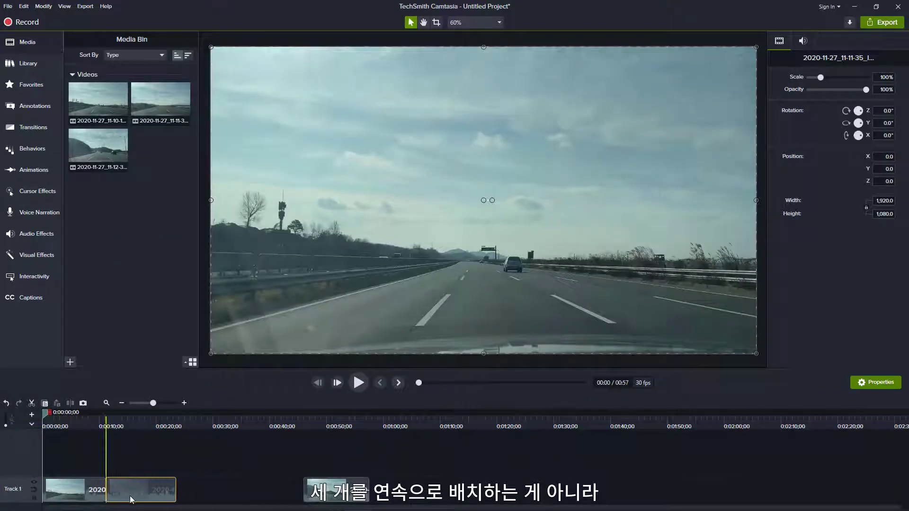
drag(338, 493, 211, 492)
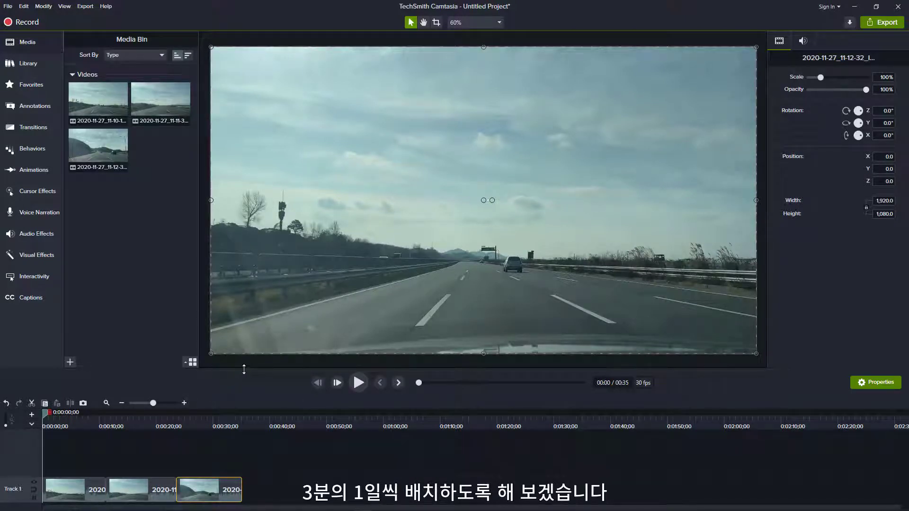
drag(243, 369, 244, 333)
drag(155, 480, 70, 467)
drag(183, 493, 52, 435)
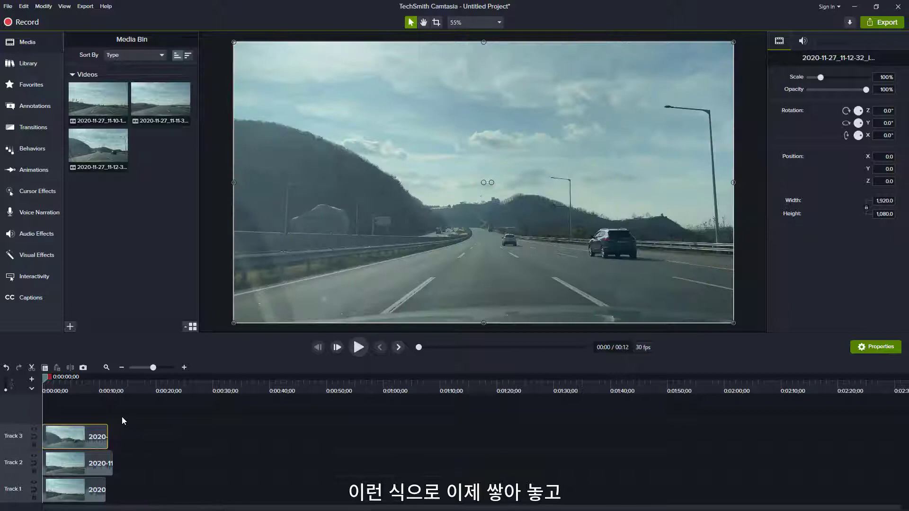
- Split the Track 3 clip at 0:00:11;06, in line with the end of the Track 1 clip
click(100, 386)
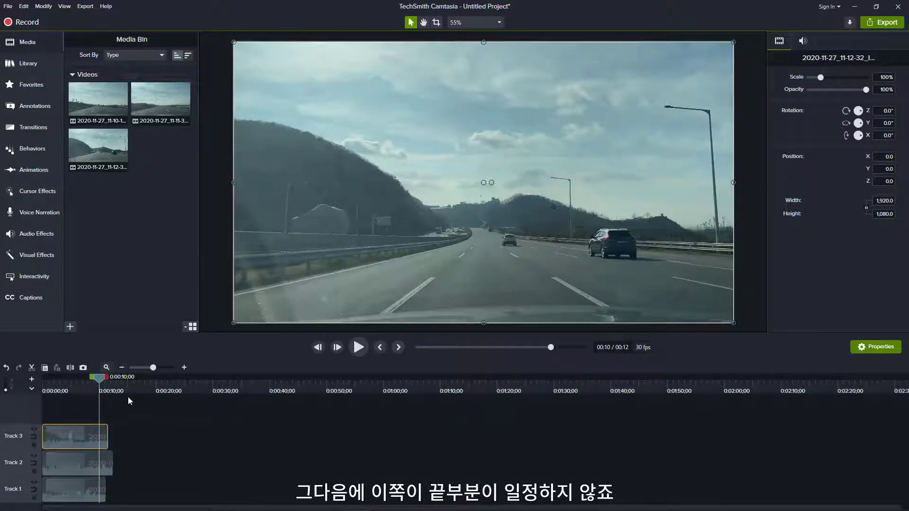
click(107, 367)
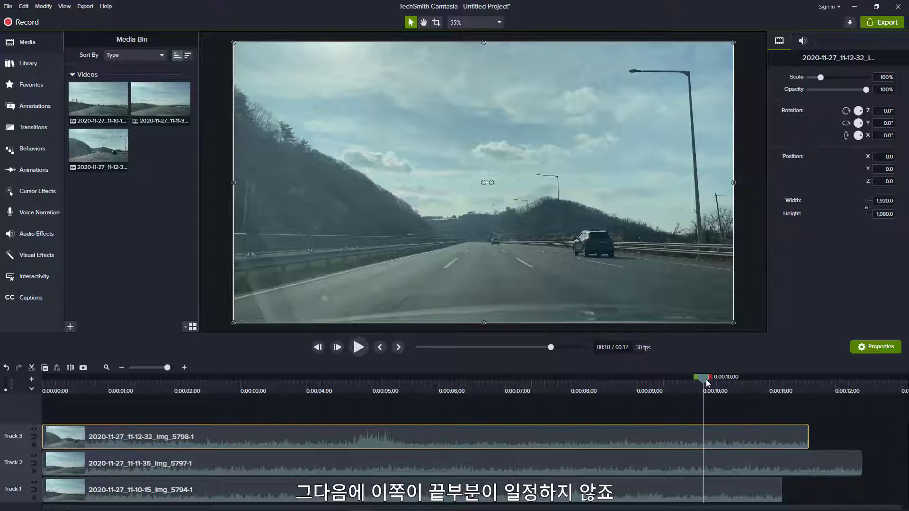
drag(708, 383, 786, 382)
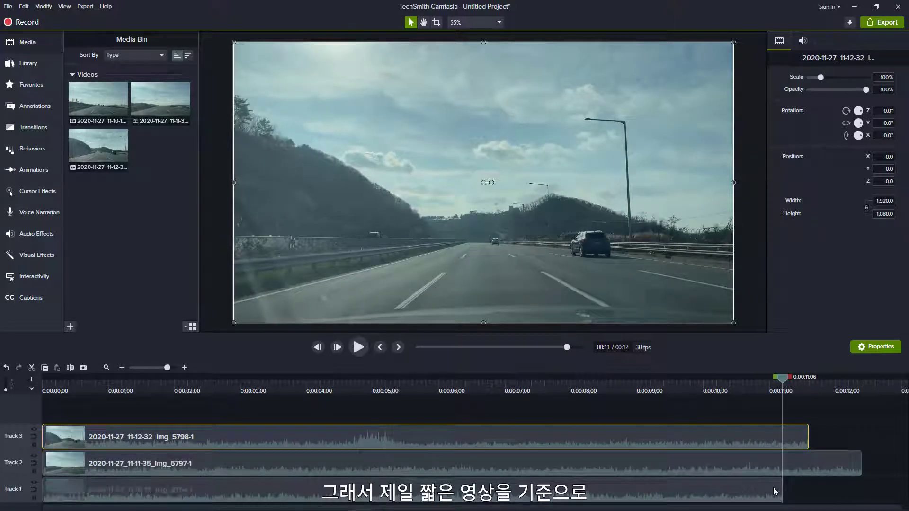
mouse_move(774, 488)
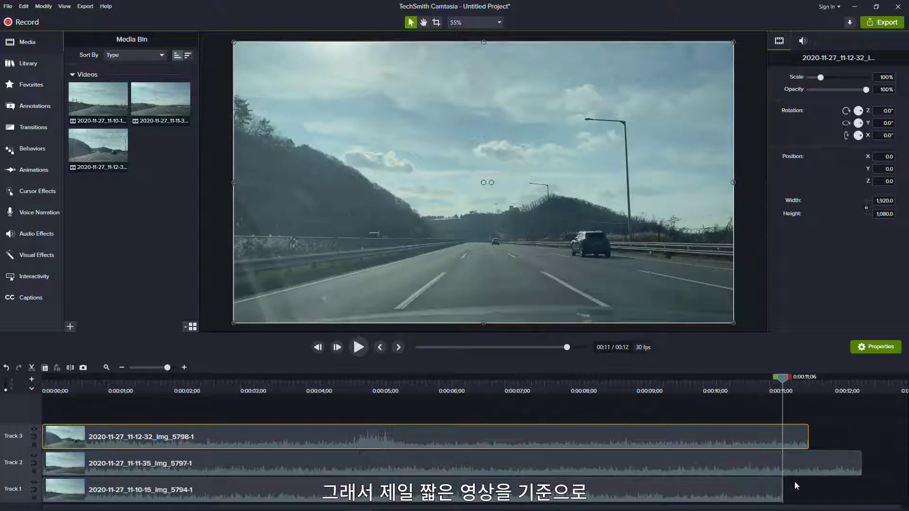
key(s)
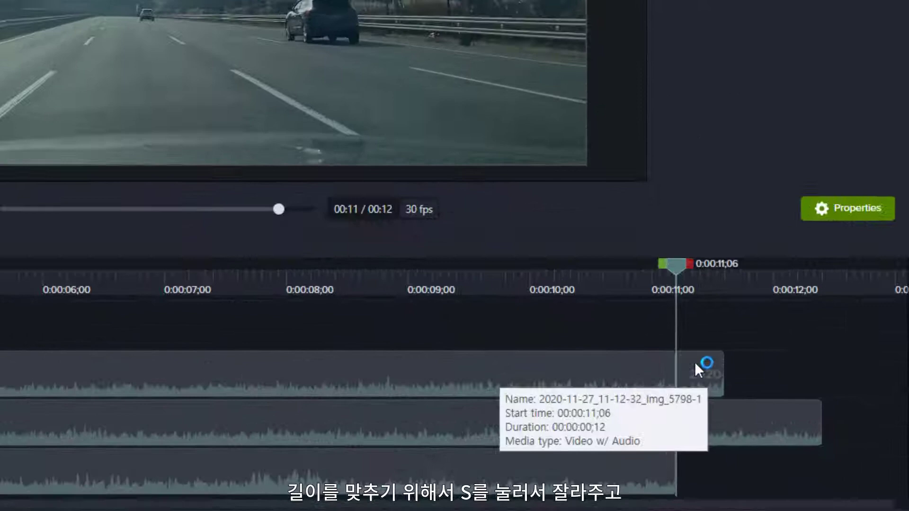
click(795, 436)
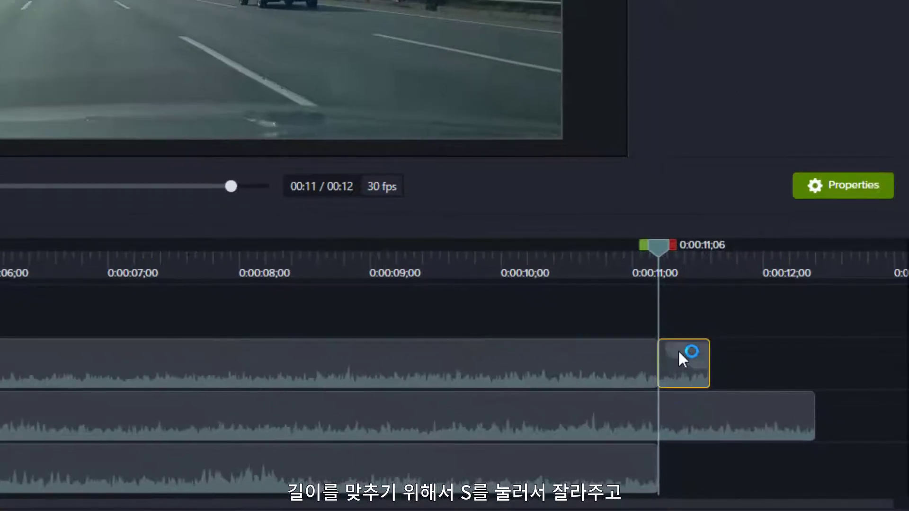
key(Delete)
- Split the Track 2 clip at 0:00:11;06 and delete the leftover end pieces on Tracks 2 and 3
click(696, 414)
key(s)
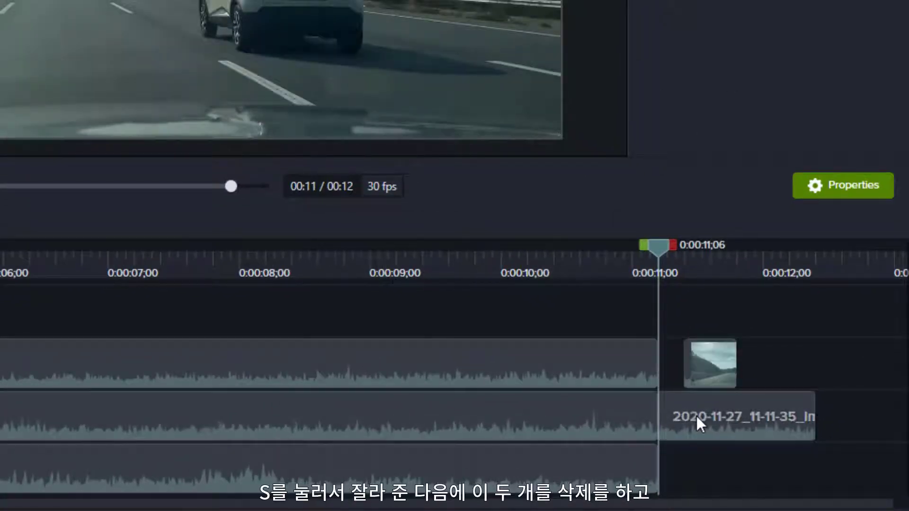
click(728, 404)
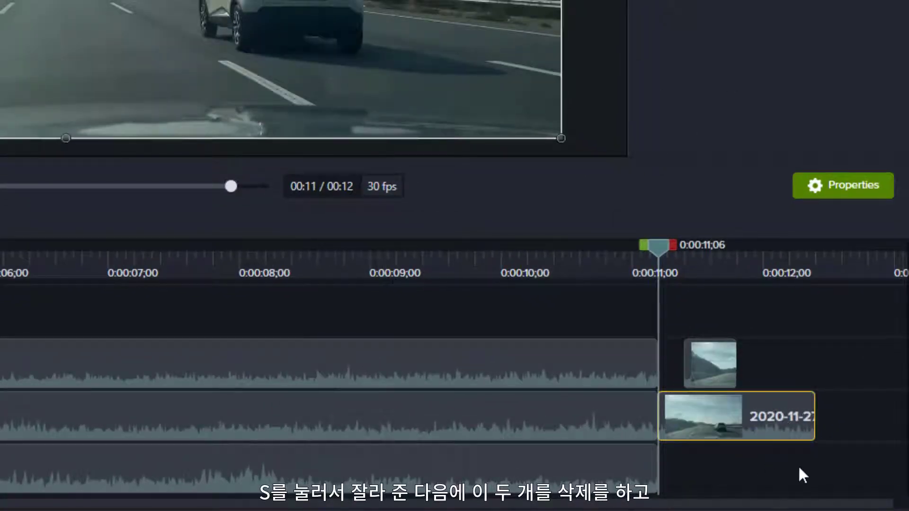
drag(764, 453, 706, 342)
key(Delete)
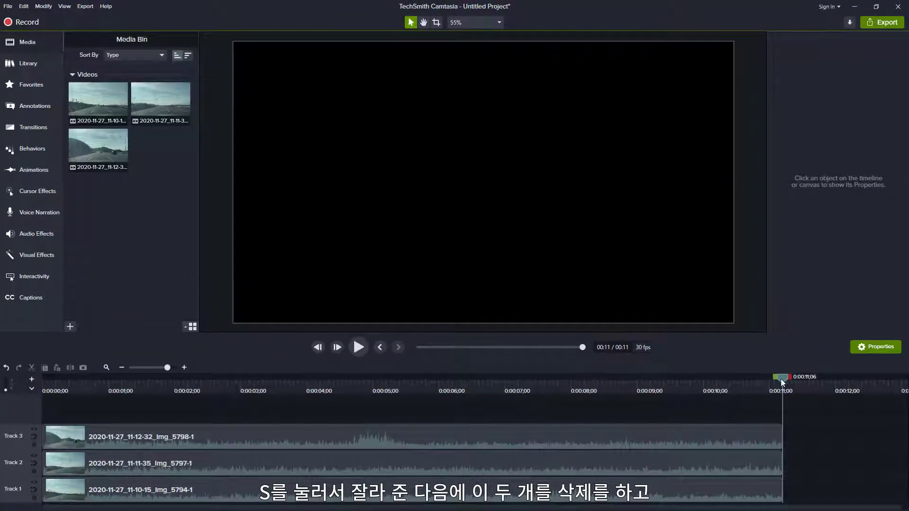
- Move the playhead to 0:00:01;24 and enlarge the timeline area to make room for more tracks
drag(782, 380, 161, 439)
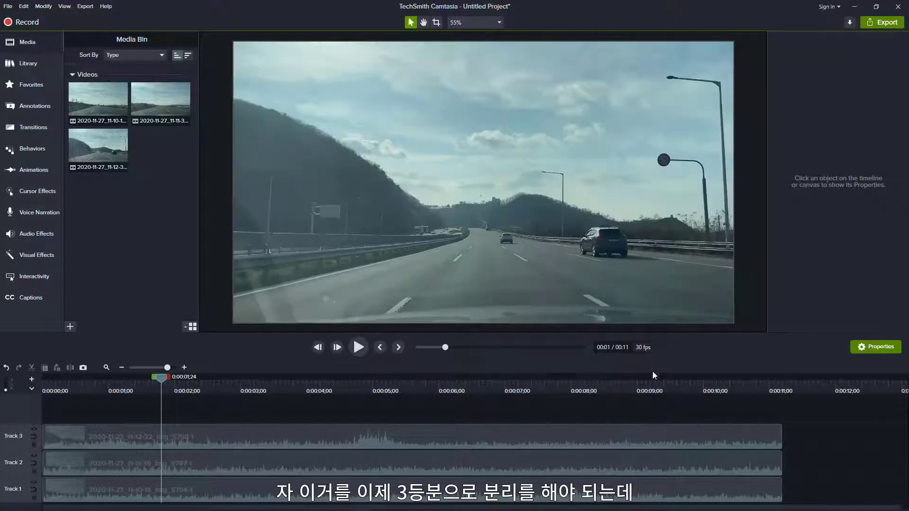
click(298, 433)
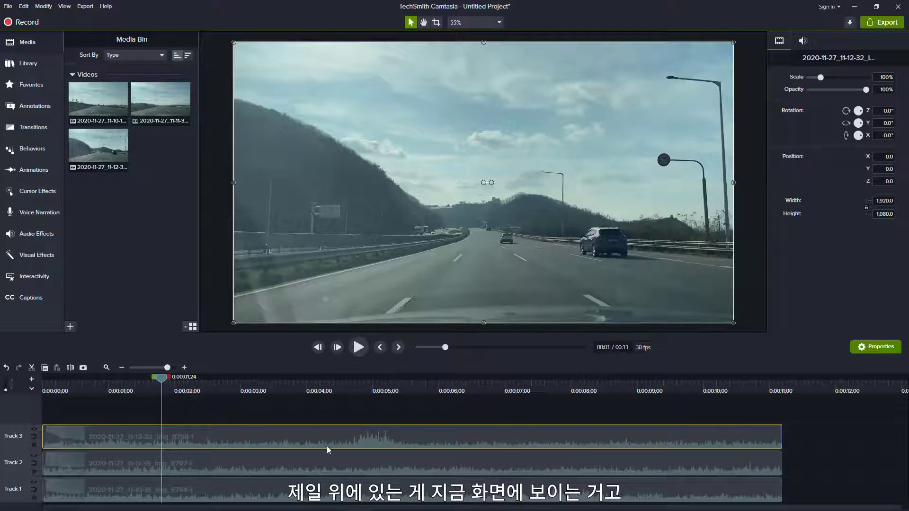
click(189, 490)
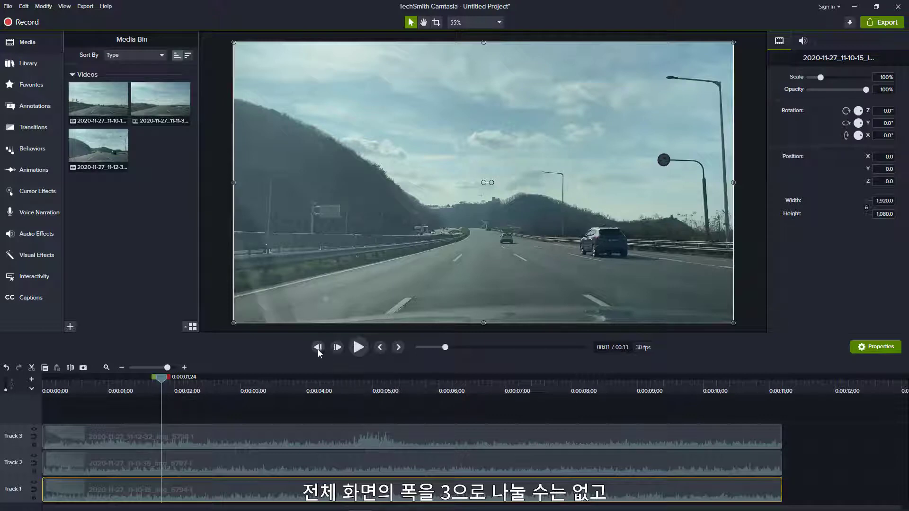
drag(293, 330, 294, 281)
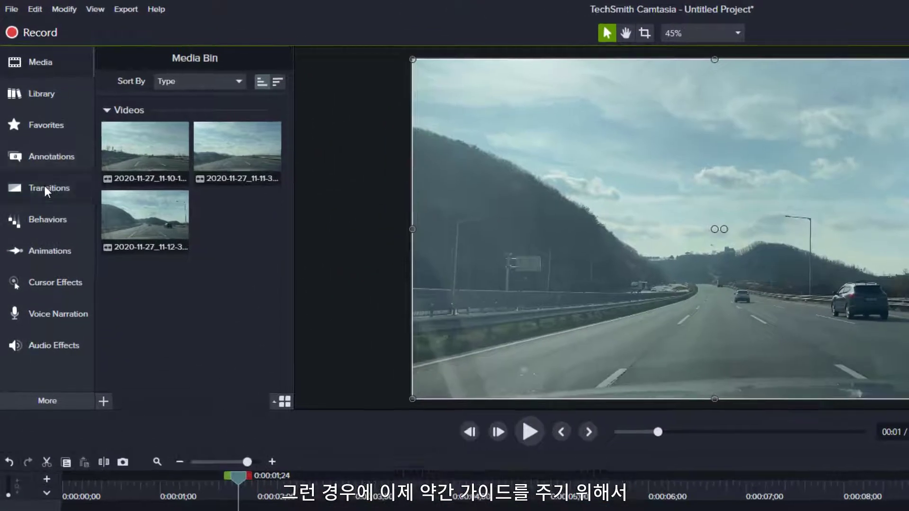
- Add a white filled rectangle shape on a new track above the clips and place it against the canvas's left edge
click(30, 126)
click(27, 109)
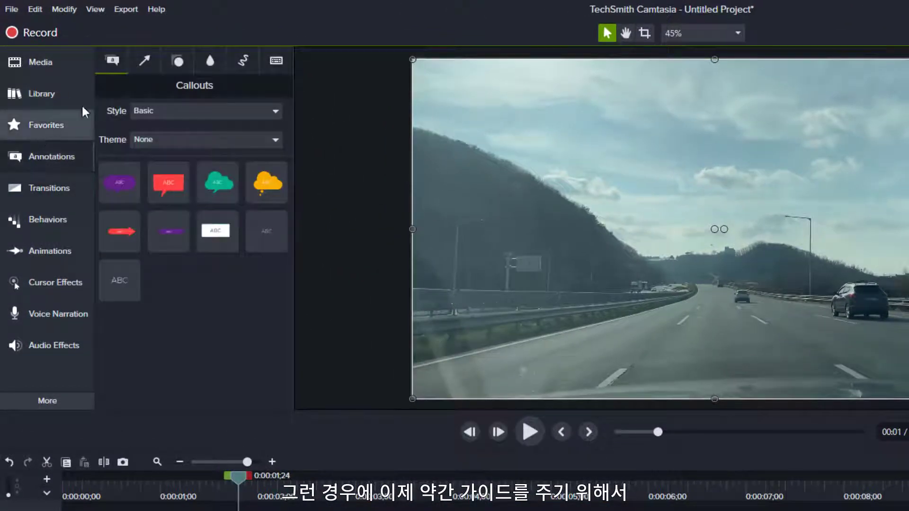
click(177, 61)
drag(249, 178, 257, 294)
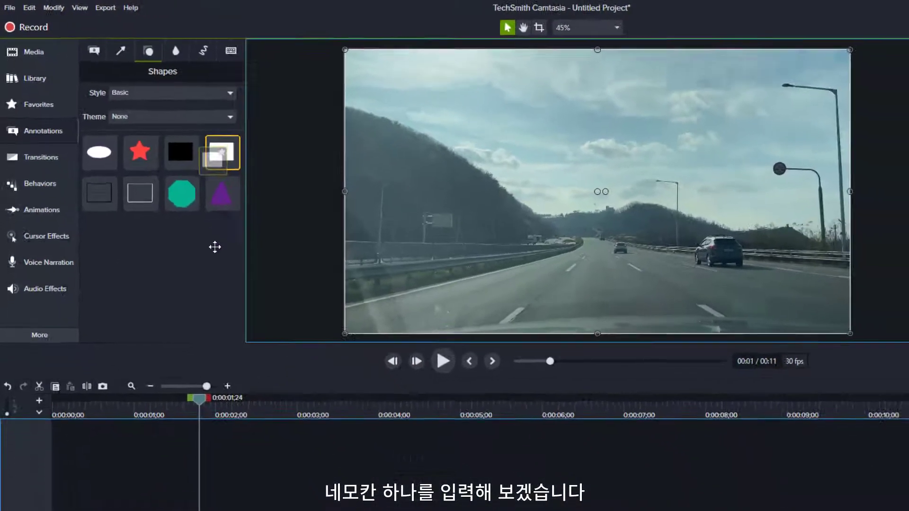
drag(215, 246, 233, 504)
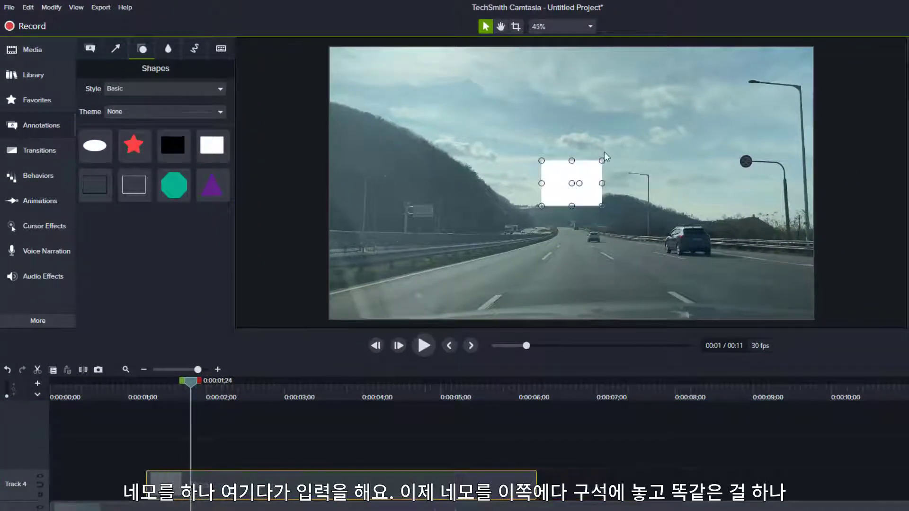
drag(557, 185, 349, 191)
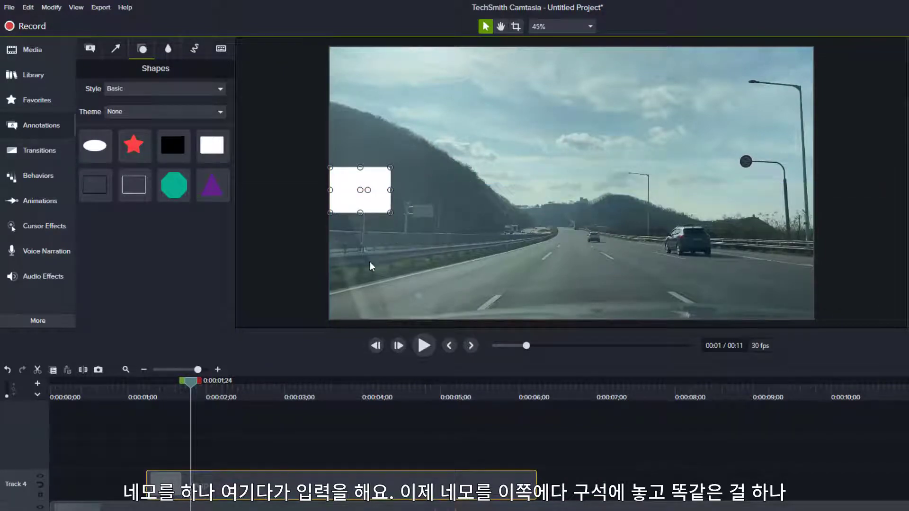
- Duplicate the white rectangle onto Track 5, align its start with the original, and place it directly beside the first rectangle
key(ctrl+c)
key(ctrl+v)
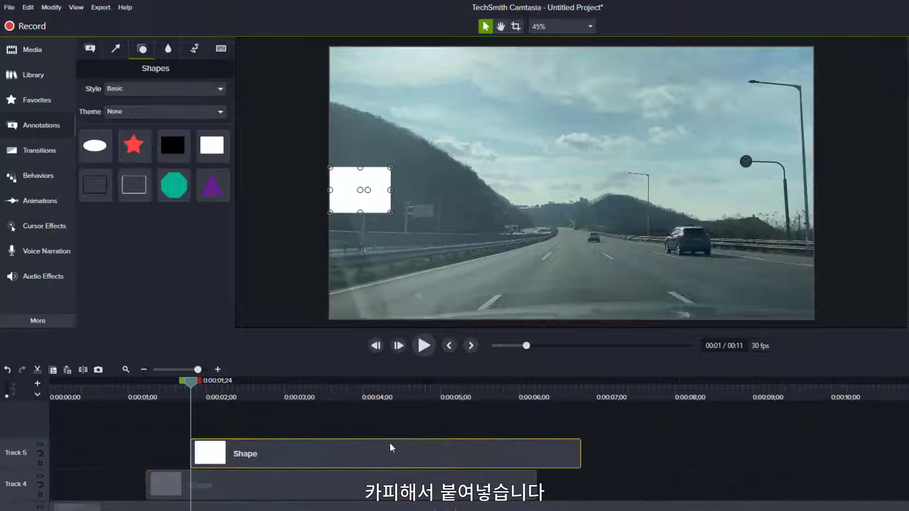
drag(419, 454, 378, 456)
drag(349, 202, 406, 199)
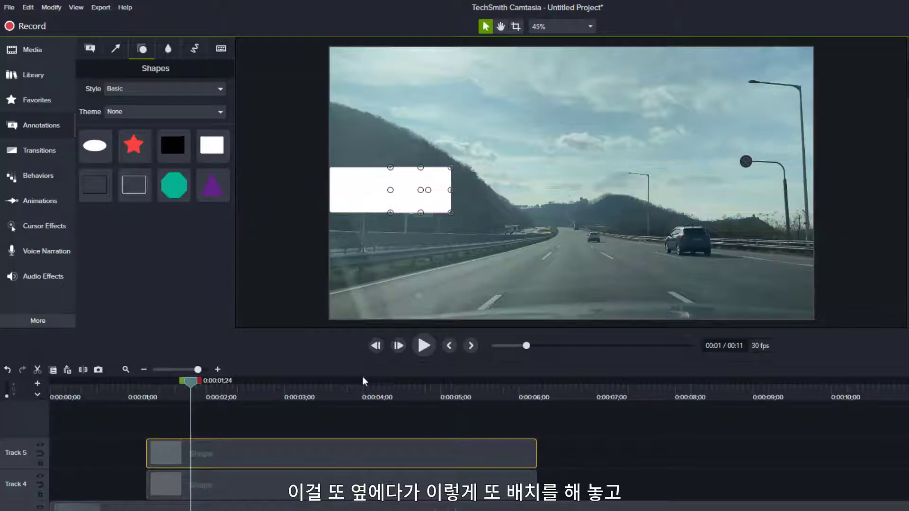
- Duplicate the rectangle again onto Track 6 with the same start time and place it directly beside the second one
key(ctrl+c)
key(ctrl+v)
drag(384, 417, 345, 428)
drag(412, 197, 477, 199)
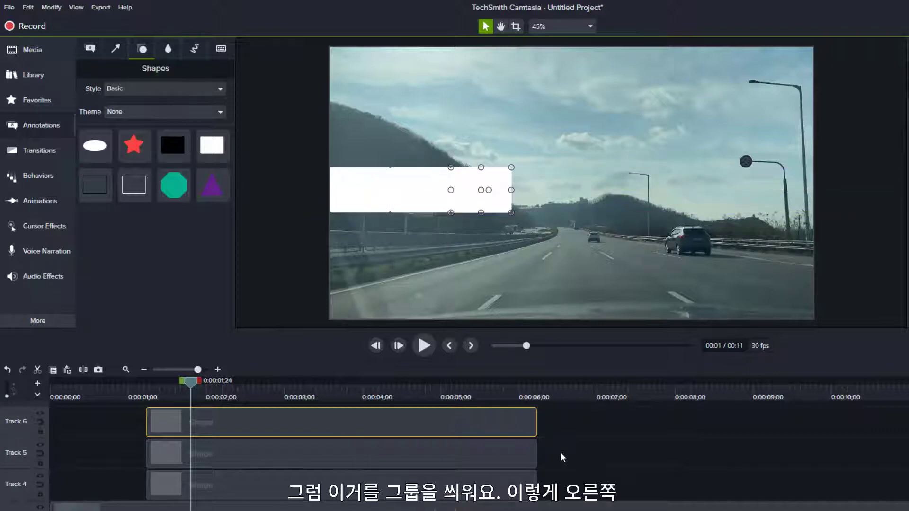
- Group the three rectangles and scale the group up proportionally until it spans the full canvas width
drag(563, 494, 517, 434)
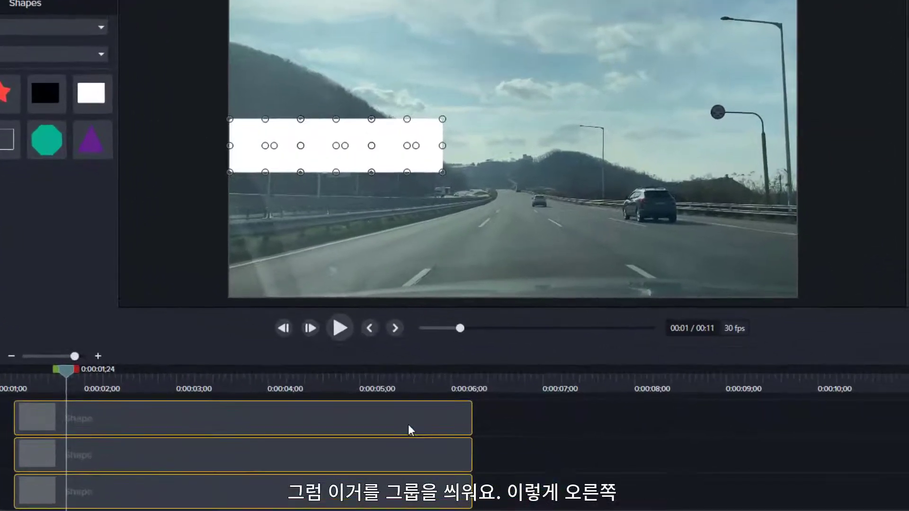
right_click(482, 432)
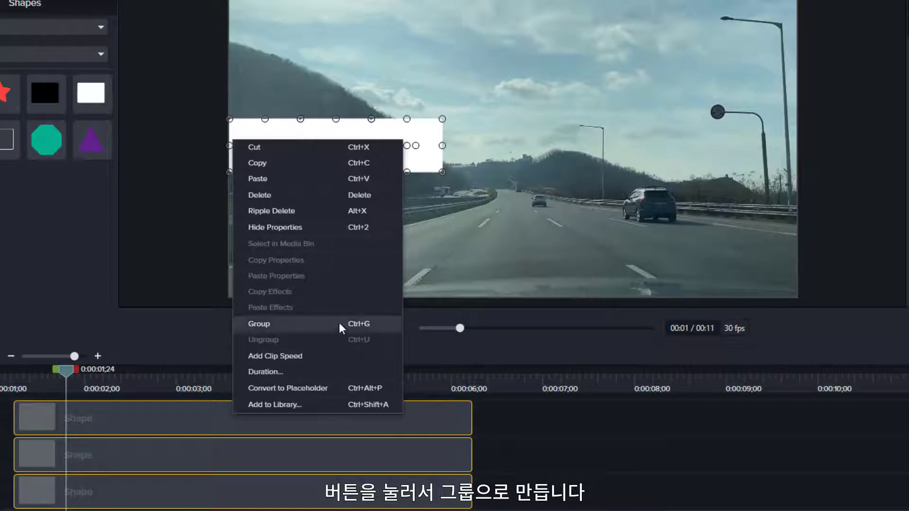
click(374, 325)
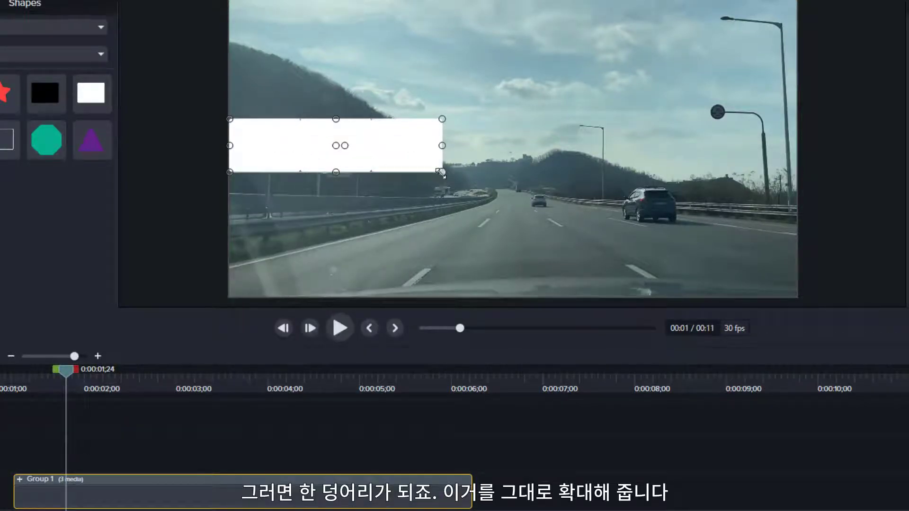
drag(438, 175, 706, 263)
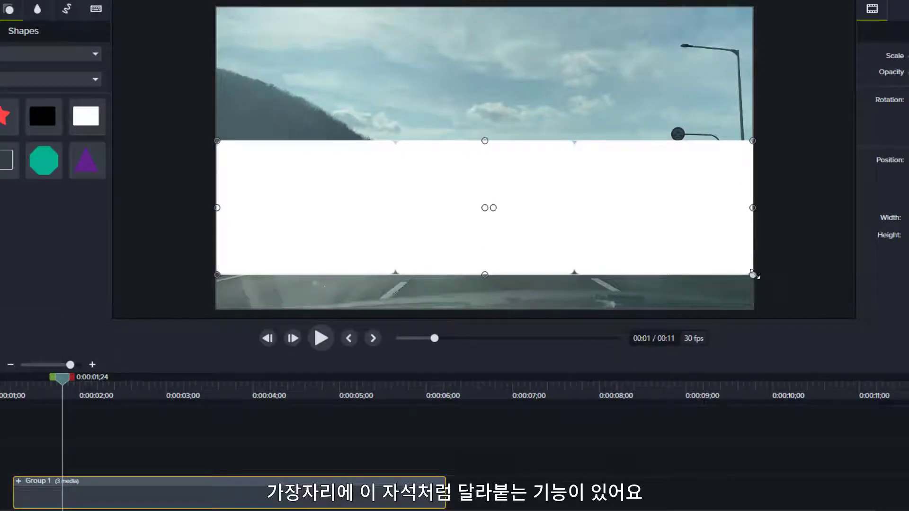
mouse_move(752, 275)
mouse_down()
mouse_move(706, 261)
mouse_move(753, 275)
mouse_up()
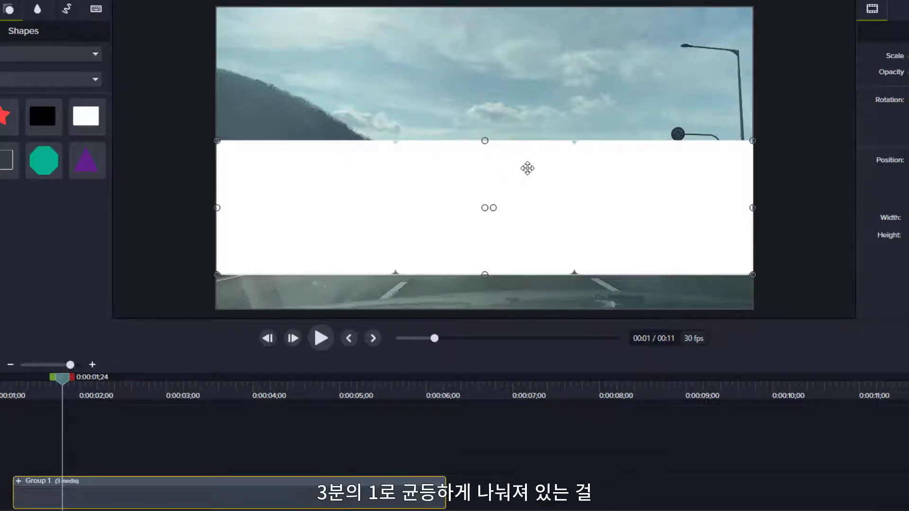
- Ungroup the scaled rectangles into three separate shapes and select the middle one on the canvas
right_click(223, 489)
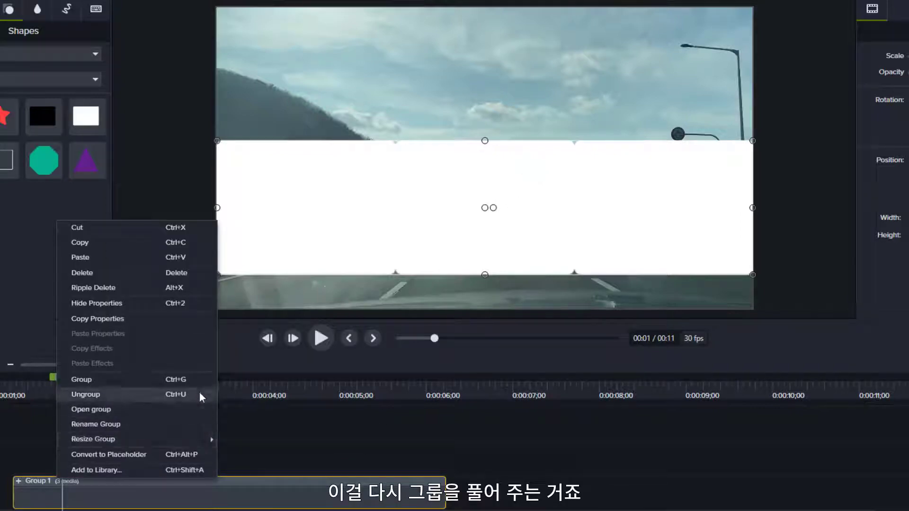
click(85, 394)
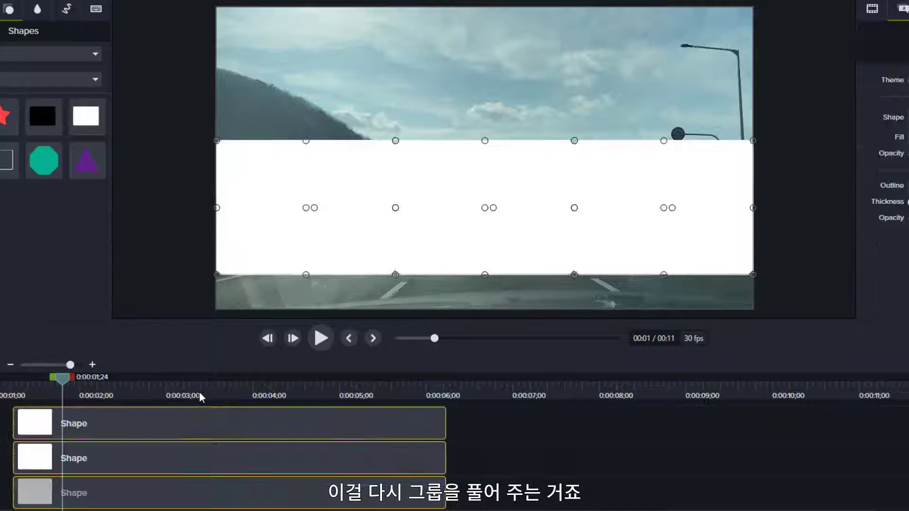
click(529, 472)
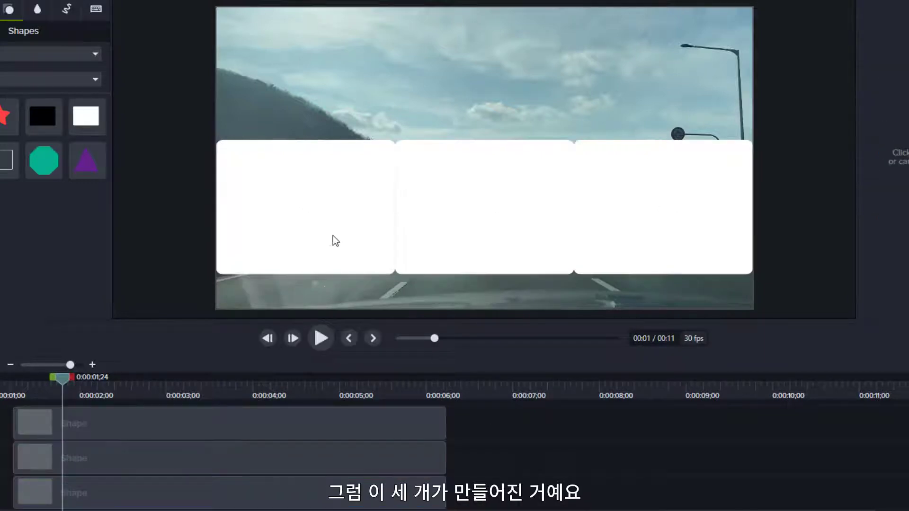
click(501, 227)
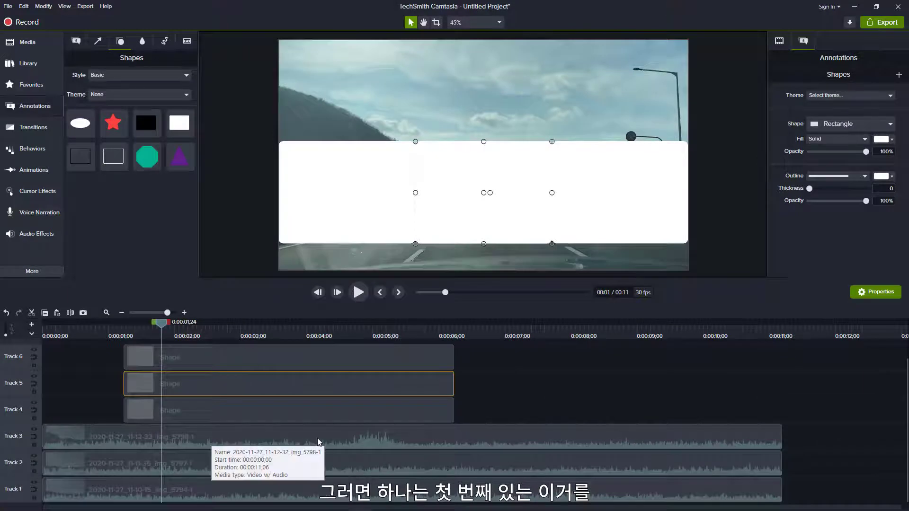
- Shift the Track 3 clip left on the canvas to X -640.5, centring it on the first rectangle guide
click(304, 443)
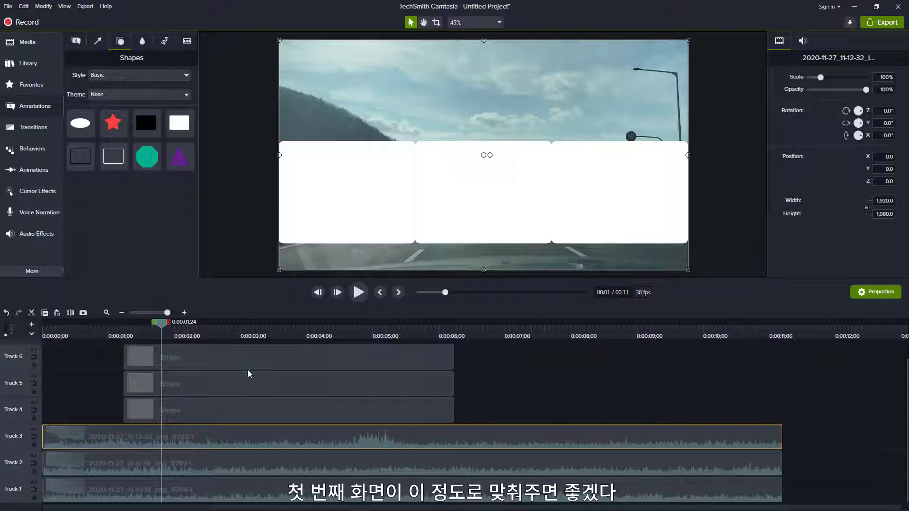
drag(451, 107, 312, 110)
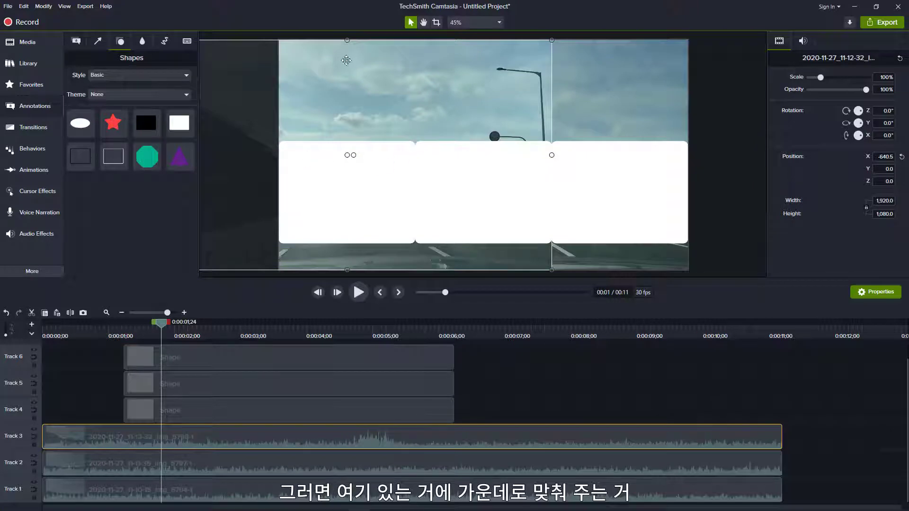
drag(316, 105, 333, 81)
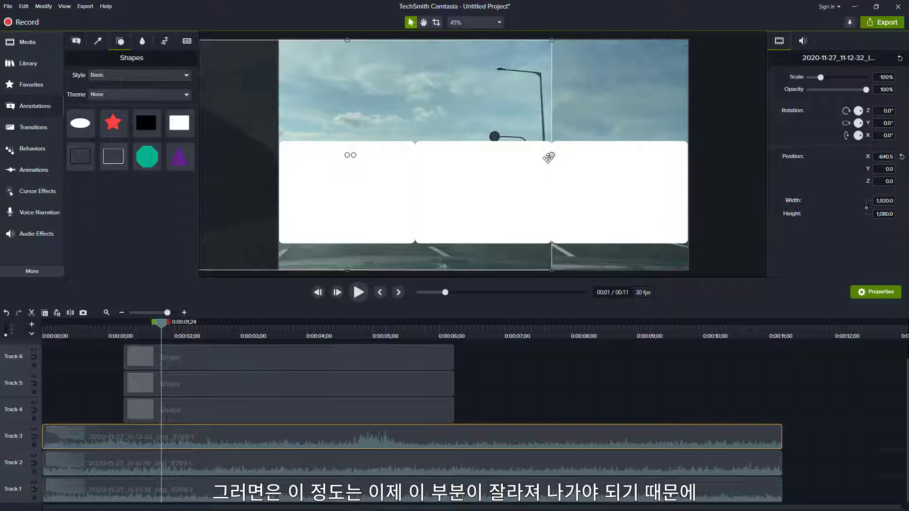
- Crop the Track 3 clip's right side to the first guide's right edge, width 1,280.4, and delete the first guide rectangle
click(436, 25)
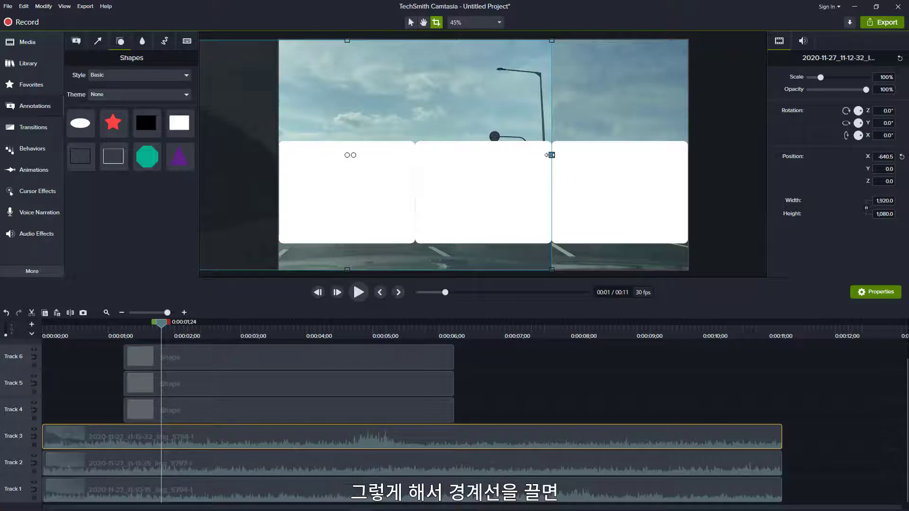
drag(551, 155, 418, 166)
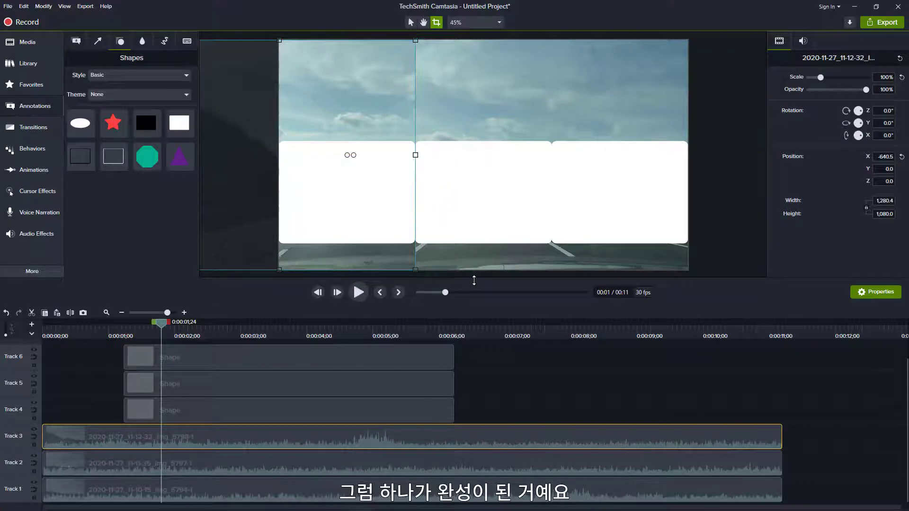
click(370, 201)
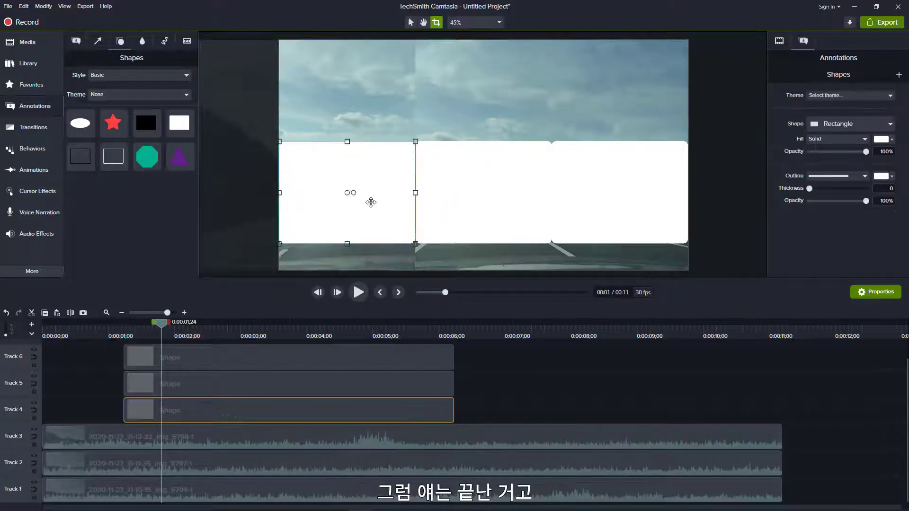
key(Delete)
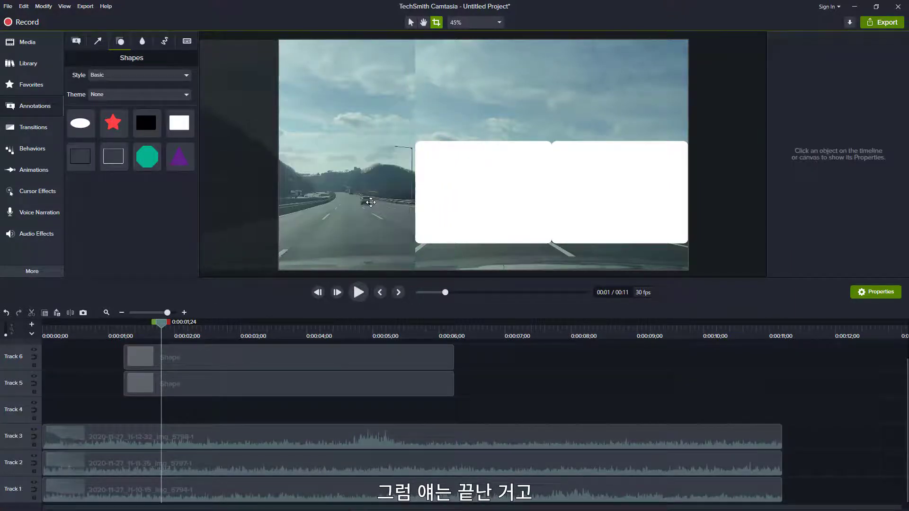
- Crop the Track 2 clip's right side to the middle guide's right edge, giving it a width of 1,280.9
click(408, 463)
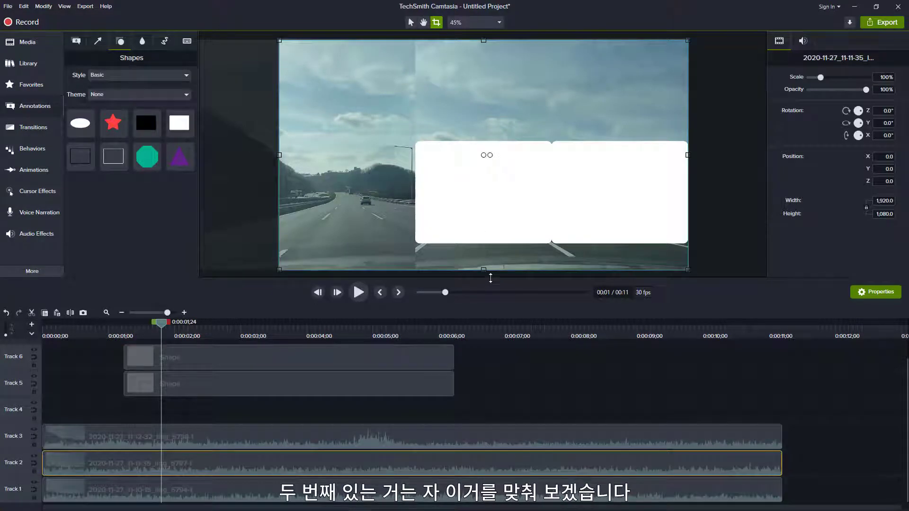
mouse_move(464, 258)
mouse_down()
mouse_move(422, 261)
mouse_move(464, 264)
mouse_up()
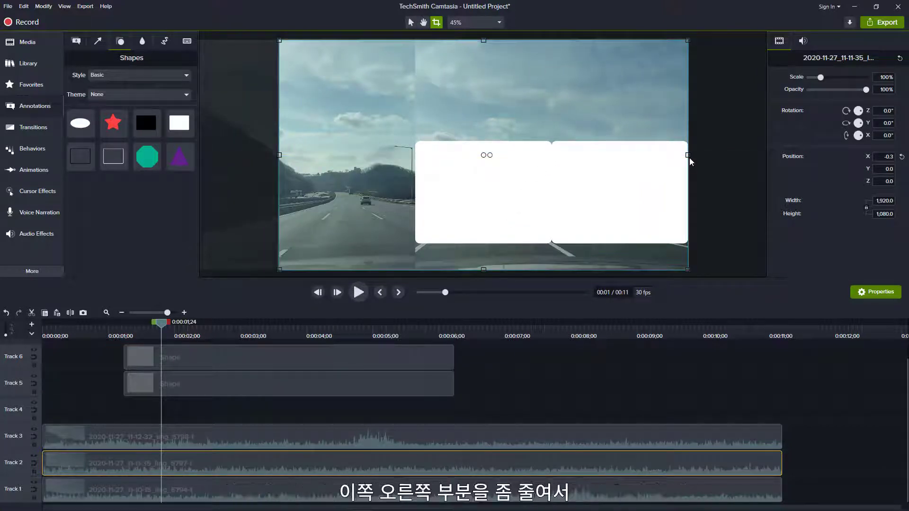
drag(688, 155, 553, 159)
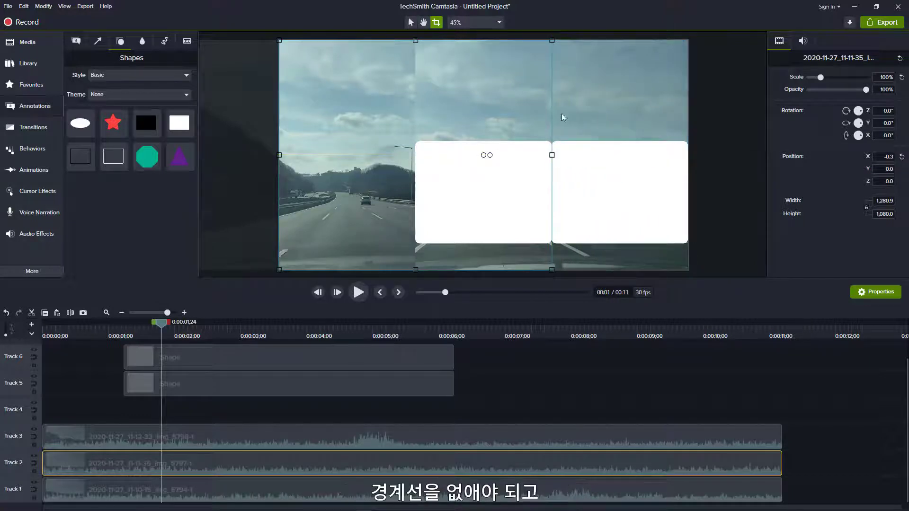
- Shift the Track 1 clip right to X 641.0 and crop its left side to the third guide's left edge, width 1,280.4
click(601, 117)
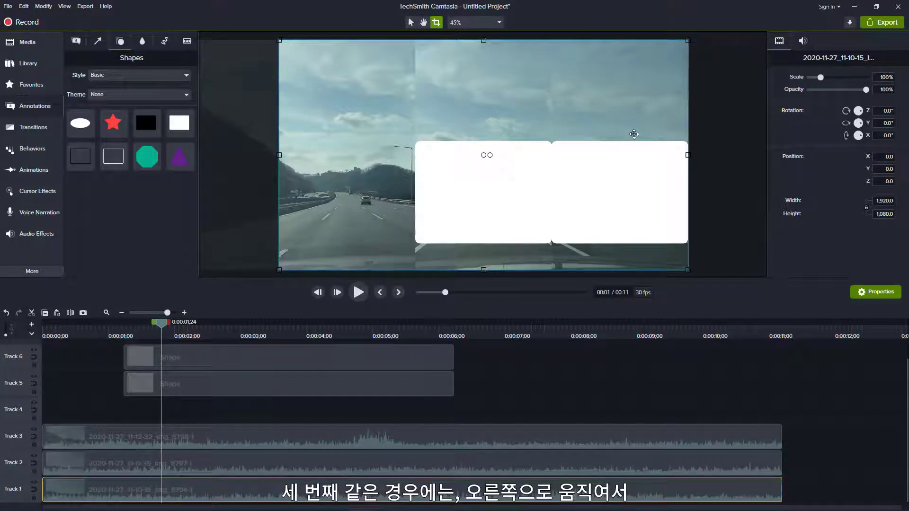
drag(631, 135, 771, 134)
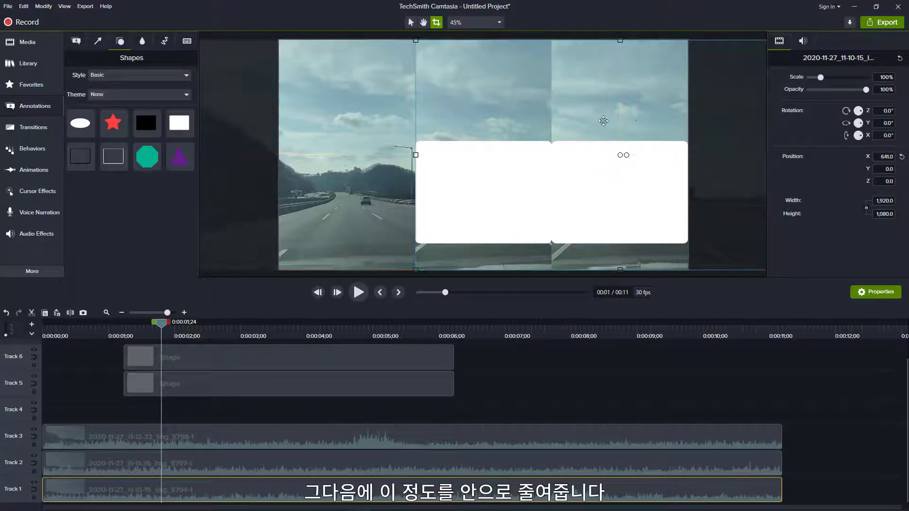
drag(415, 155, 551, 155)
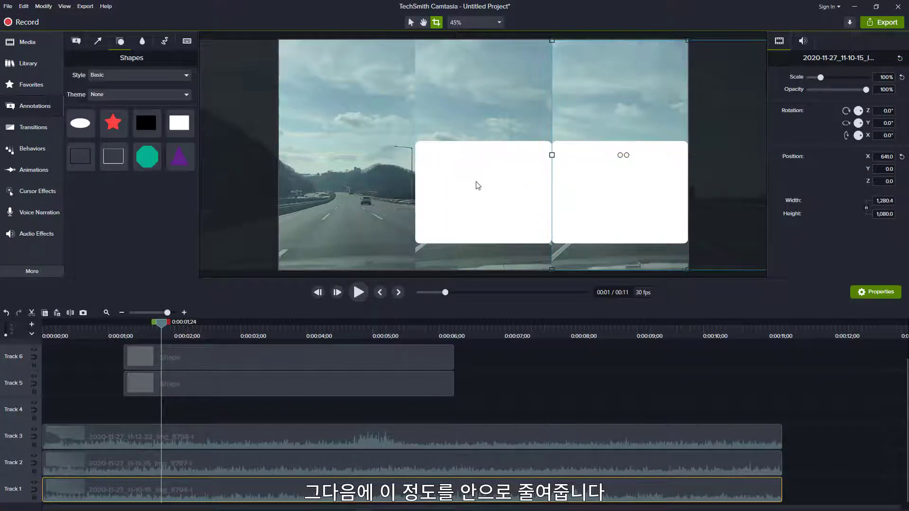
- Delete the two remaining guide rectangles and play back part of the three-way vertical split
click(476, 182)
key(Delete)
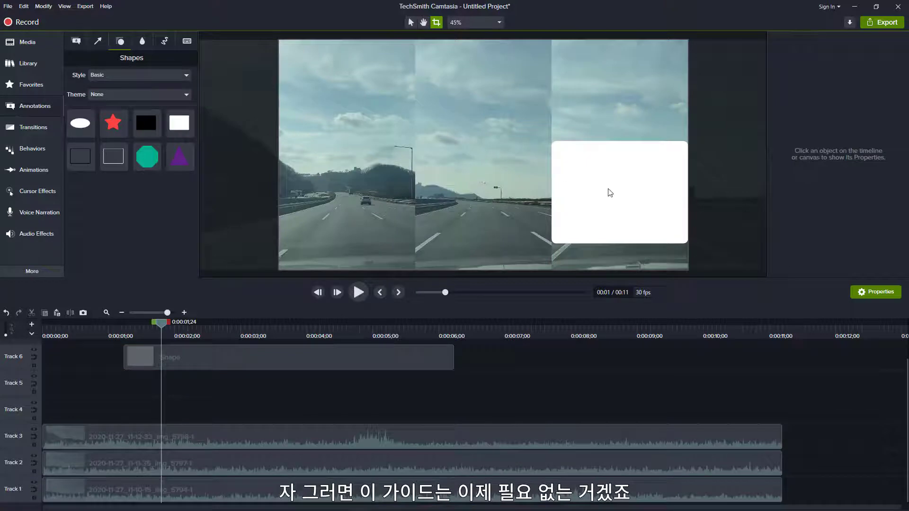
click(609, 191)
key(Delete)
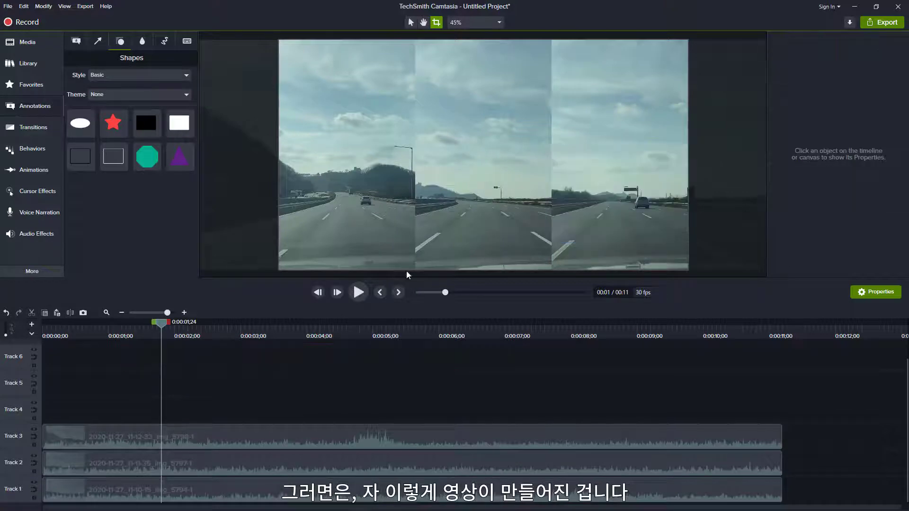
click(358, 294)
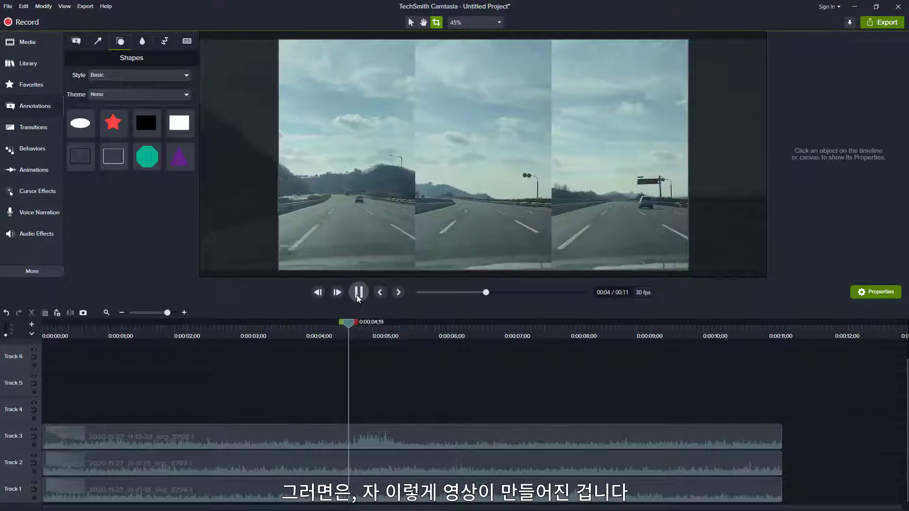
click(358, 293)
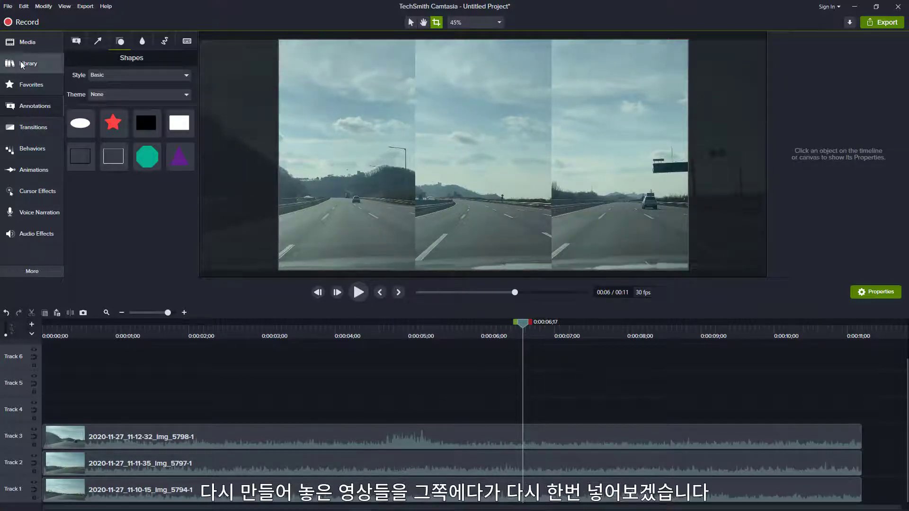
- Add all three driving clips from the media bin to Track 1 directly after the existing clip and fit the timeline
click(23, 48)
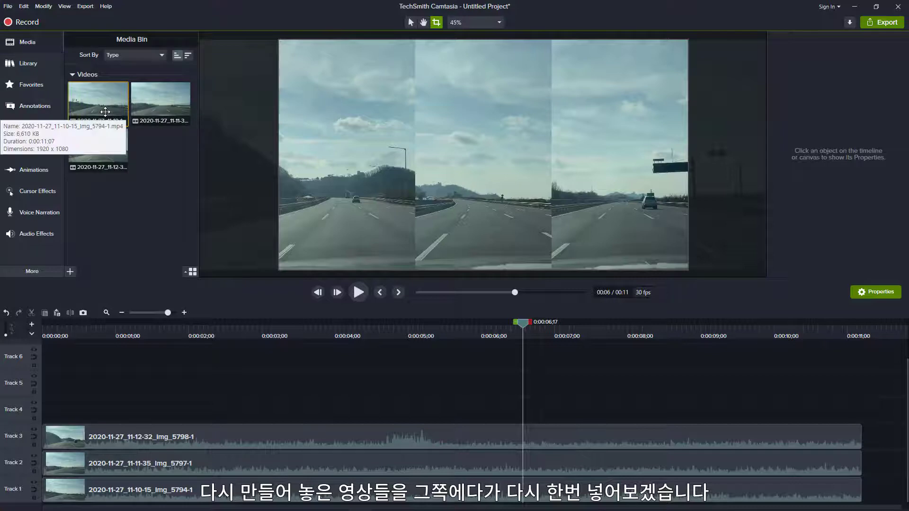
drag(132, 149, 884, 495)
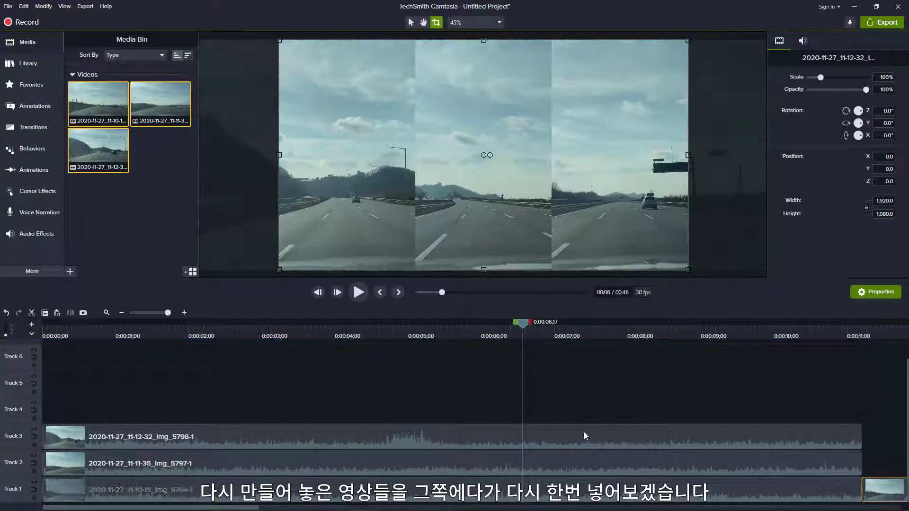
click(110, 315)
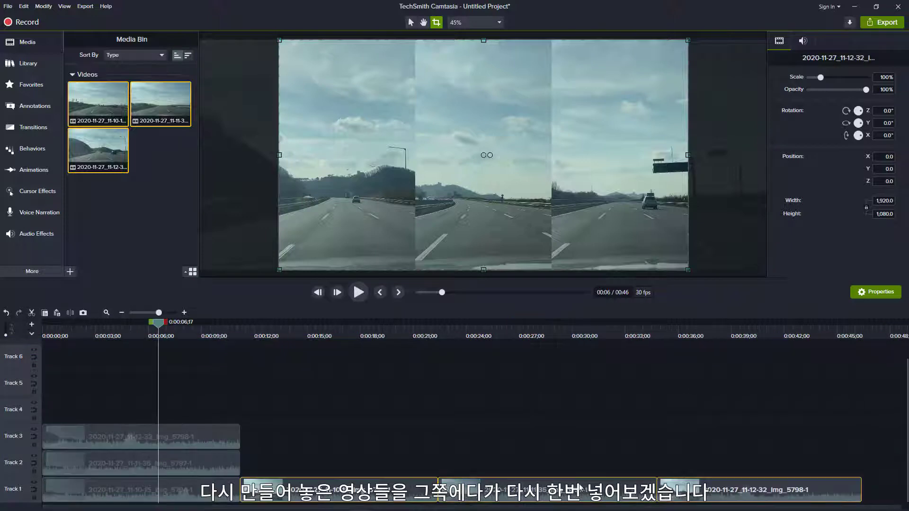
- Move the added 5797-1 clip to Track 2 and the added 5798-1 clip to Track 3, each directly after its first copy
click(525, 490)
drag(524, 466, 327, 464)
click(731, 495)
drag(731, 496, 307, 445)
- Split all tracks at 0:00:22;12, the end of the Track 1 clip, and delete the leftover pieces on Tracks 2 and 3
click(423, 347)
click(426, 334)
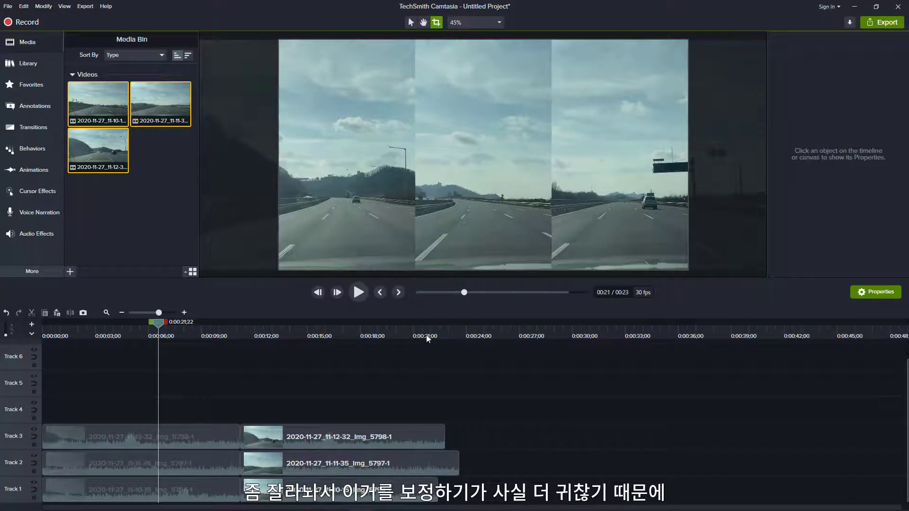
drag(431, 330, 438, 335)
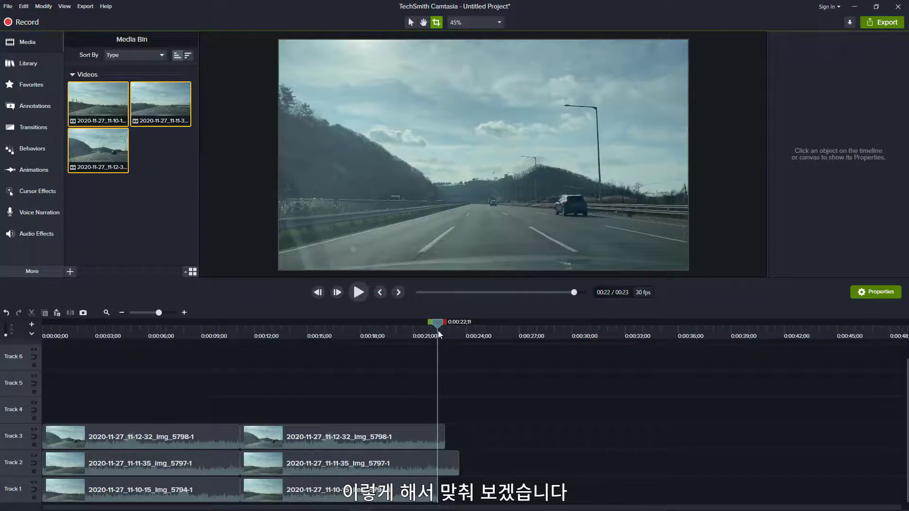
click(184, 312)
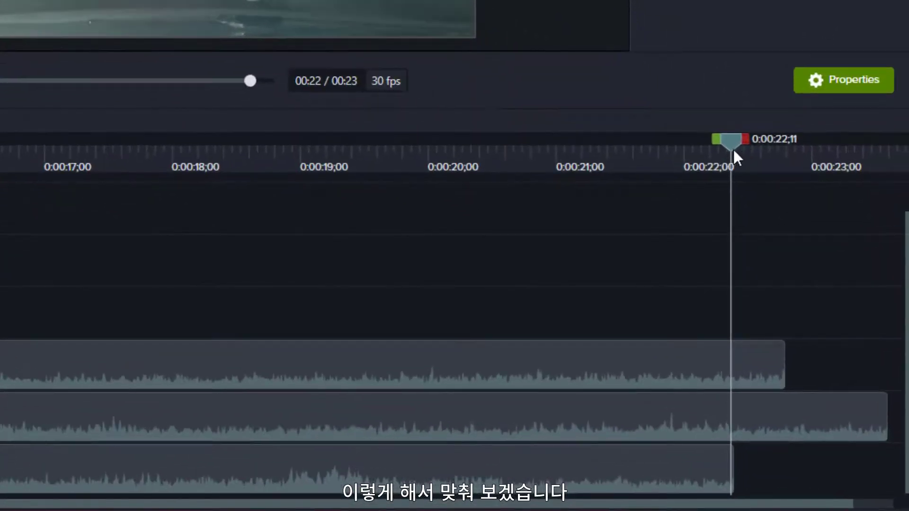
click(734, 151)
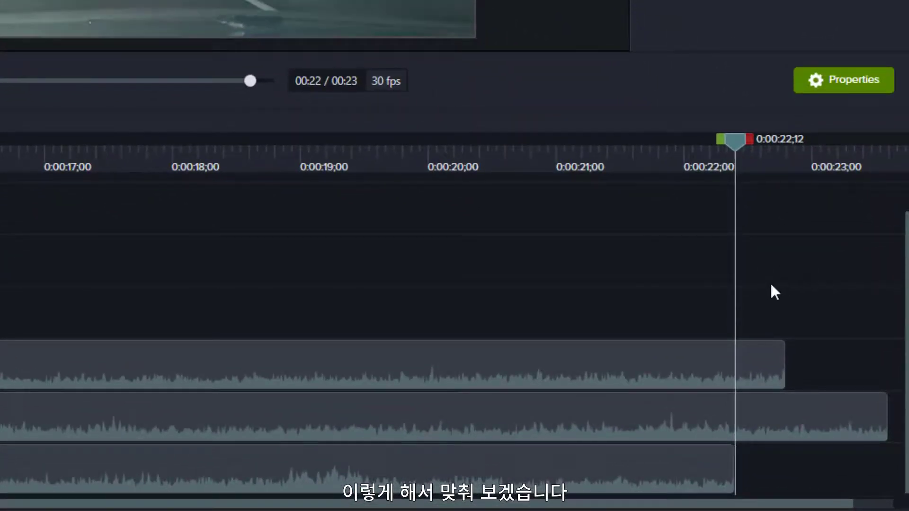
right_click(734, 140)
click(677, 171)
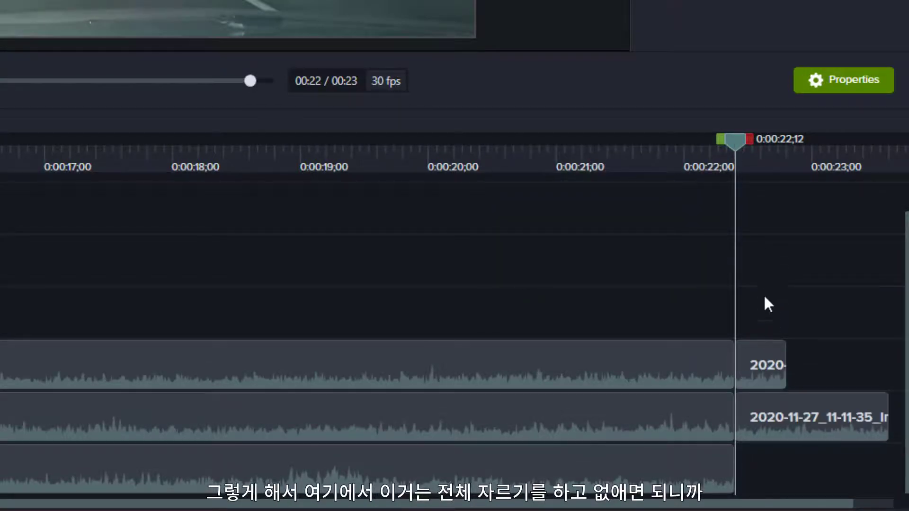
drag(765, 298, 793, 509)
key(Delete)
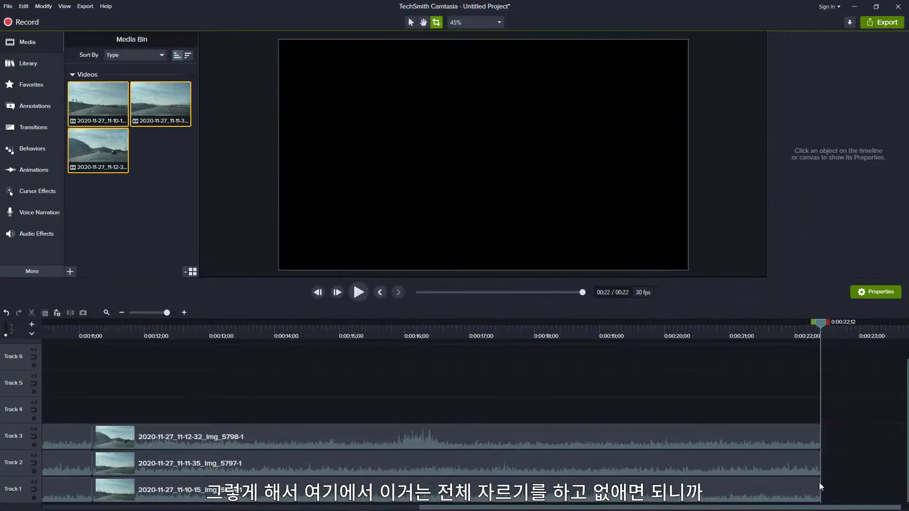
- With the playhead at 0:00:15;08, add a white rectangle on Track 4 and place it against the canvas's top edge
click(356, 336)
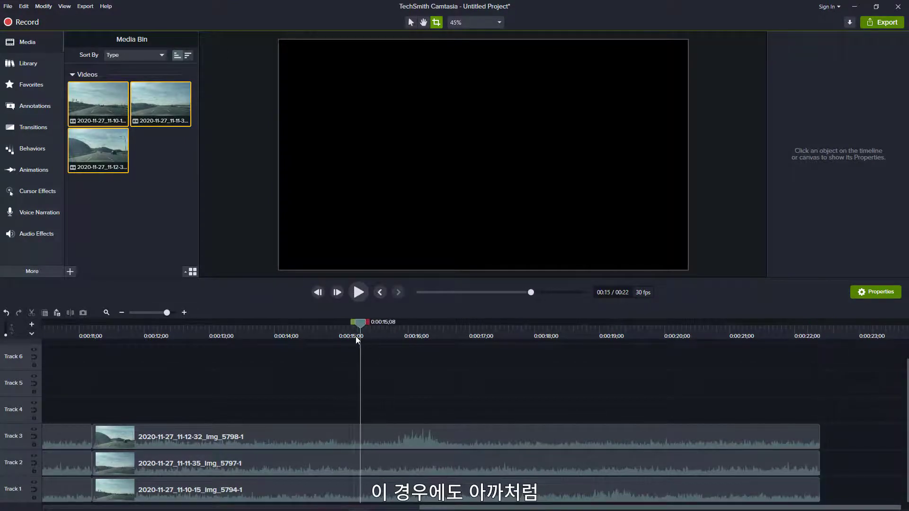
click(32, 127)
click(34, 108)
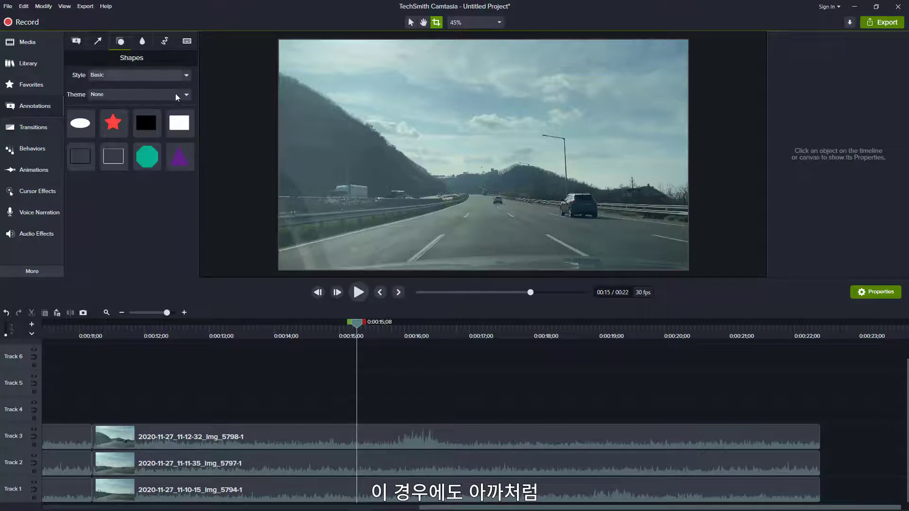
drag(183, 122, 301, 410)
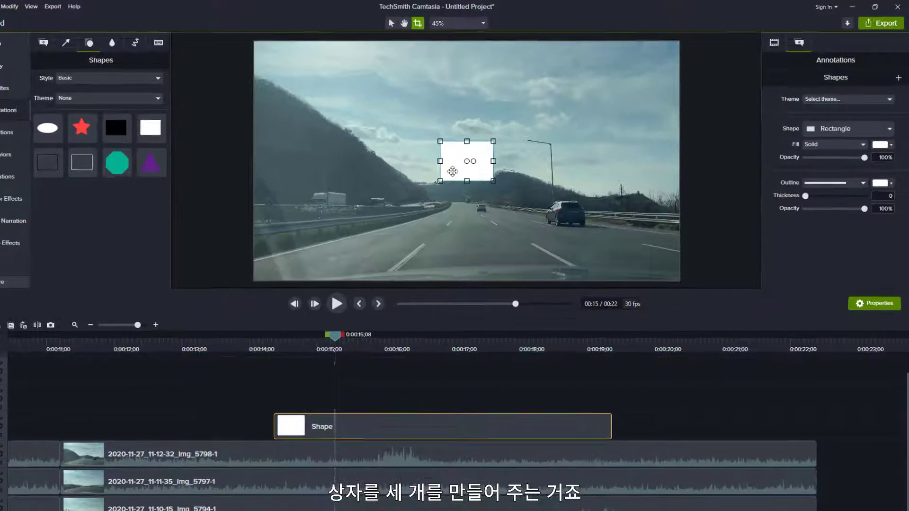
drag(453, 171, 444, 70)
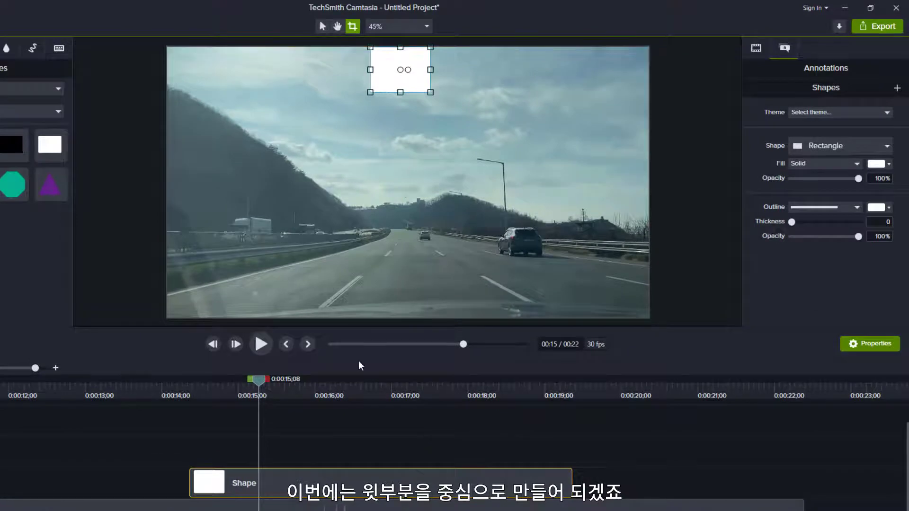
- Duplicate the rectangle onto Track 5 with the same start time and place the copy directly beneath the first one
key(ctrl+c)
key(ctrl+v)
drag(399, 459, 365, 300)
drag(379, 78, 379, 122)
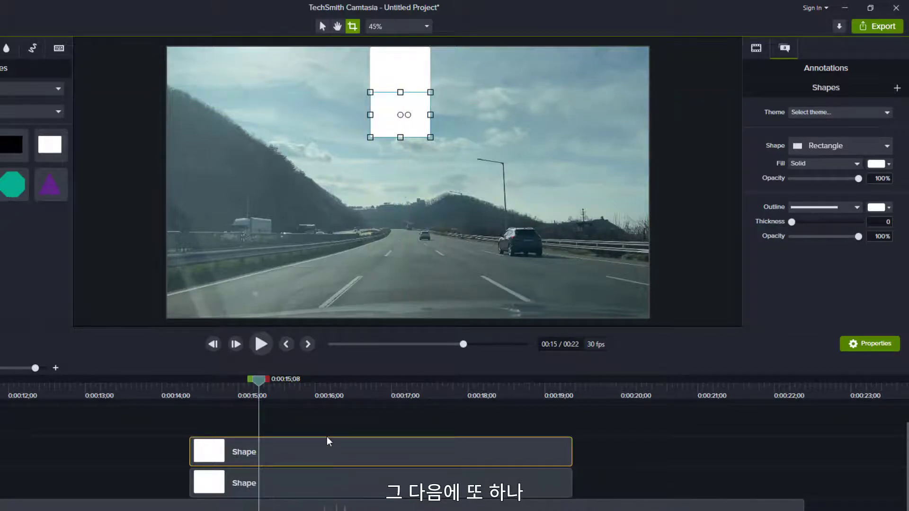
- Paste a third rectangle onto Track 6 with the same start time and place it directly beneath the second one
key(ctrl+v)
drag(387, 432, 328, 432)
drag(393, 133, 394, 175)
- Group the three stacked rectangles and scale the group to 200.3% so that it spans the full canvas height
drag(610, 497, 531, 426)
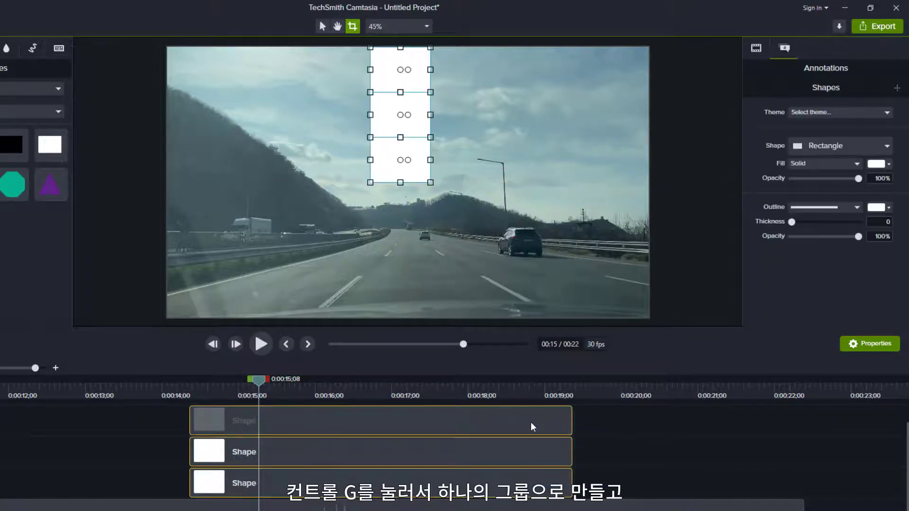
key(ctrl+g)
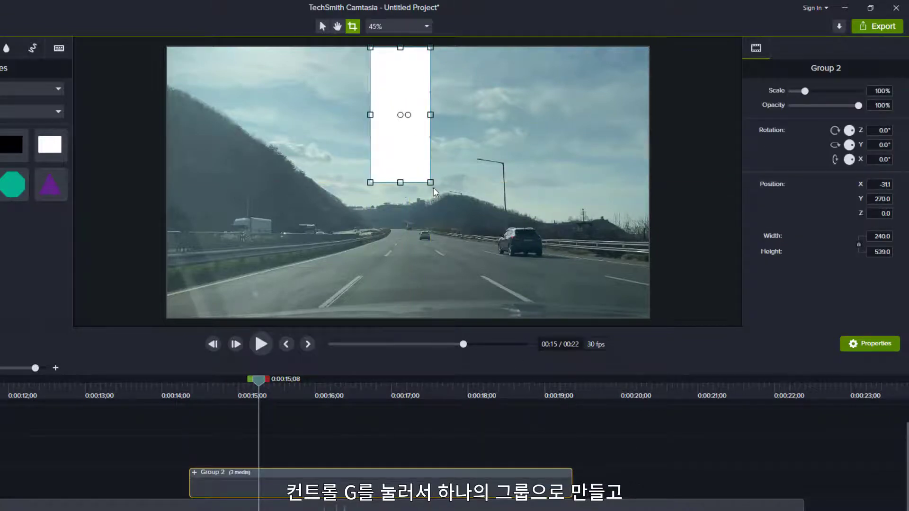
drag(430, 183, 454, 215)
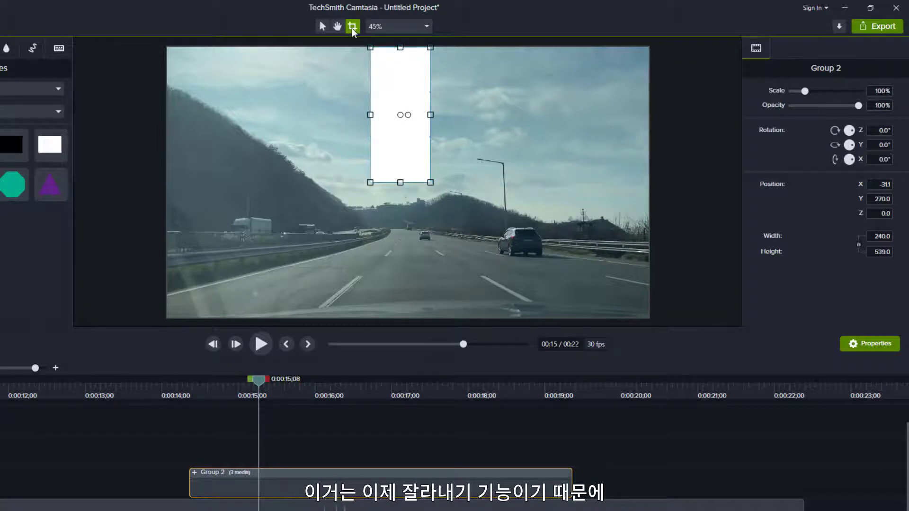
click(322, 26)
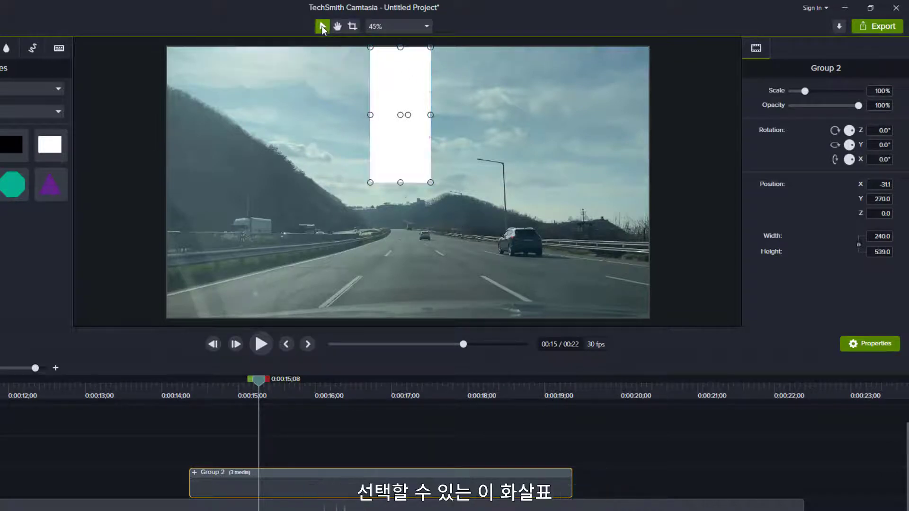
drag(430, 183, 490, 318)
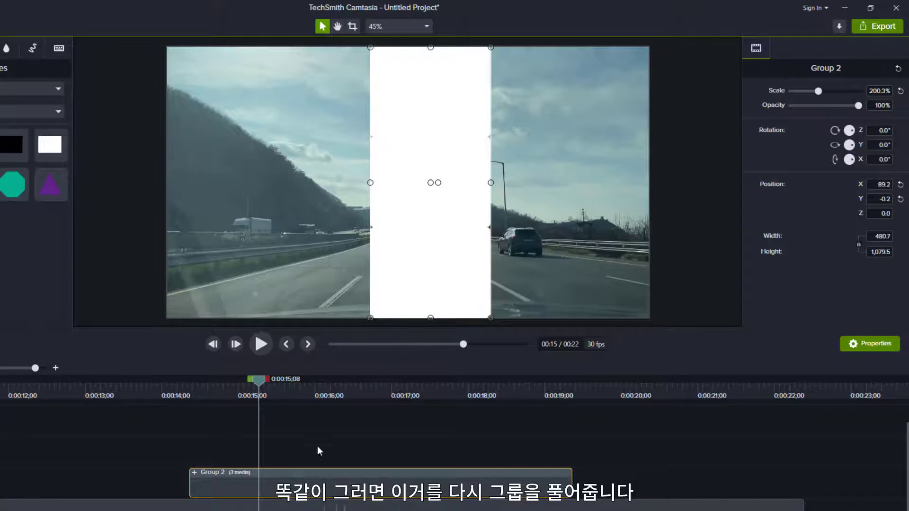
- Ungroup the scaled stack into three separate rectangles
right_click(300, 479)
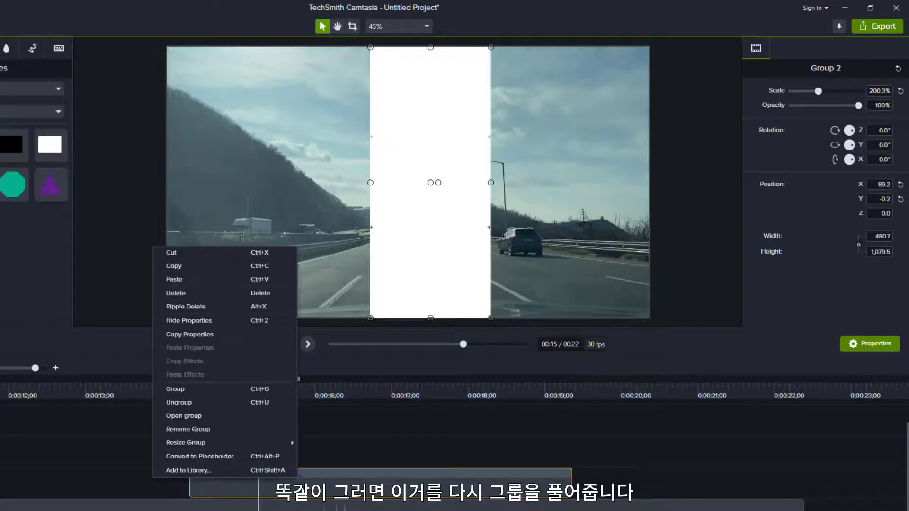
click(268, 403)
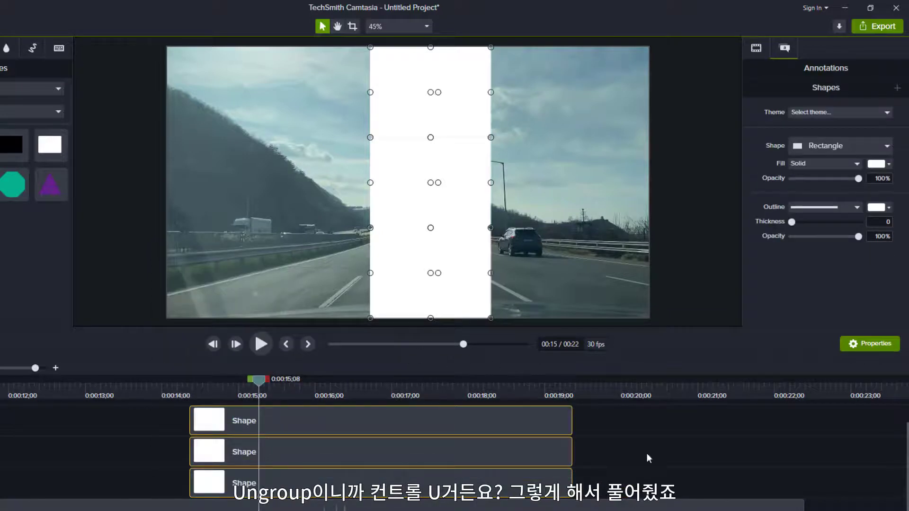
- Move the Track 3 clip up to Y 606.7 and crop its bottom edge to the top guide rectangle's lower edge
click(648, 458)
click(432, 182)
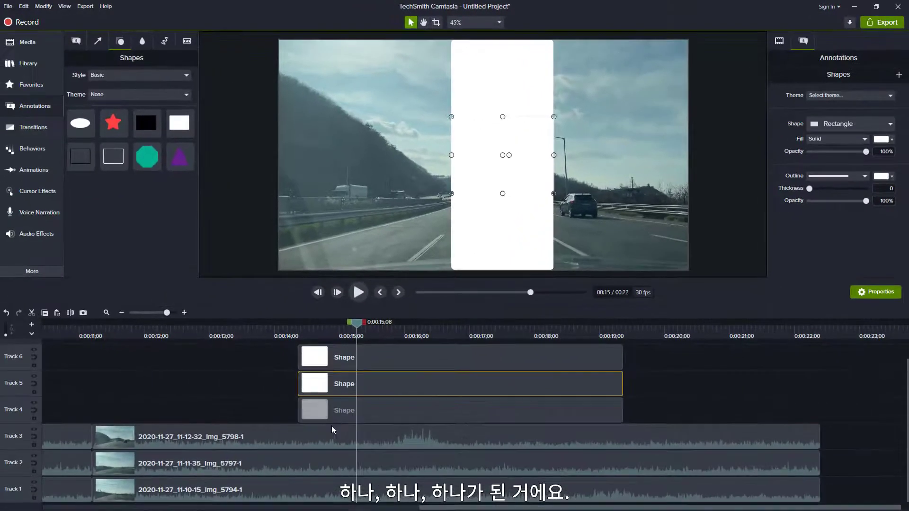
click(234, 500)
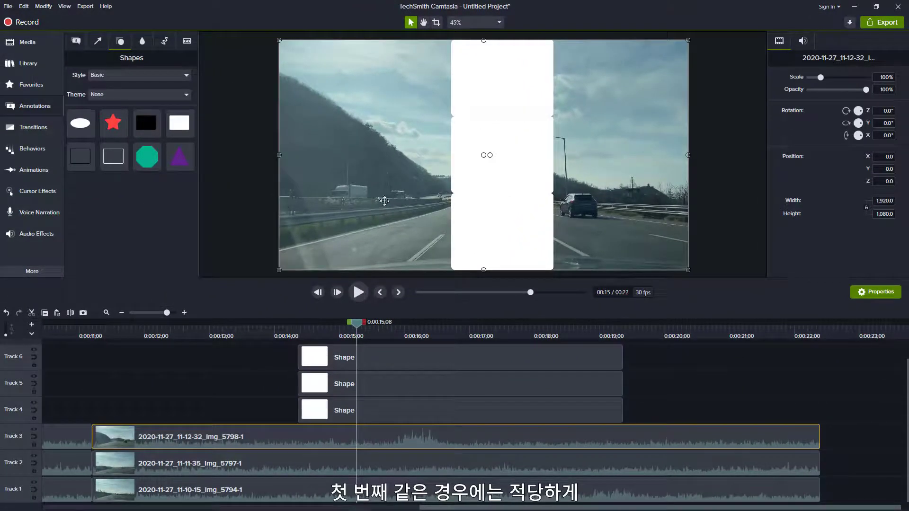
drag(384, 238, 387, 106)
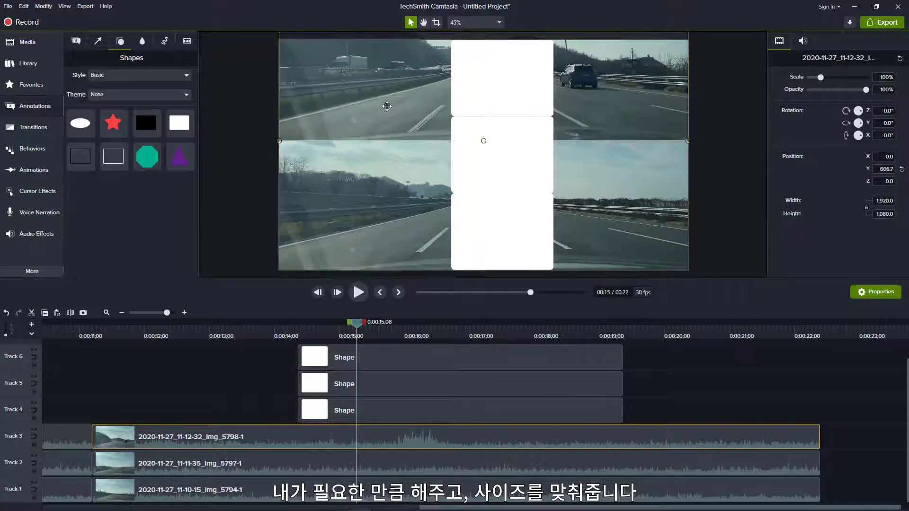
click(436, 24)
drag(483, 141, 483, 117)
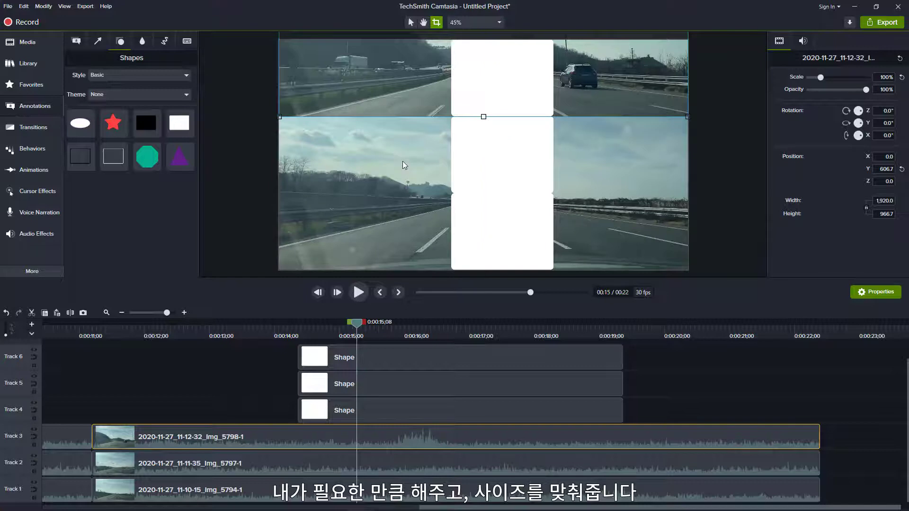
- Move the Track 2 clip up to Y 217.8 and crop its bottom edge to the middle guide rectangle's lower edge
click(421, 456)
drag(374, 184, 372, 138)
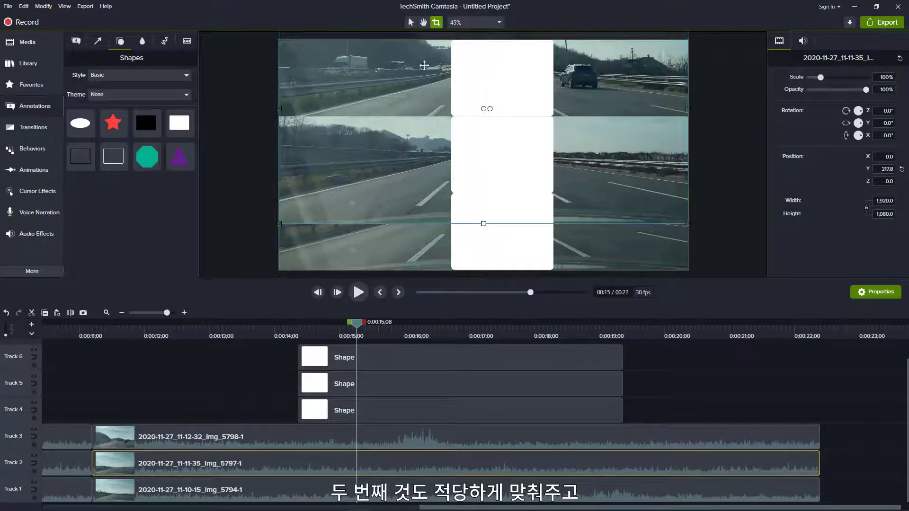
drag(484, 224, 483, 193)
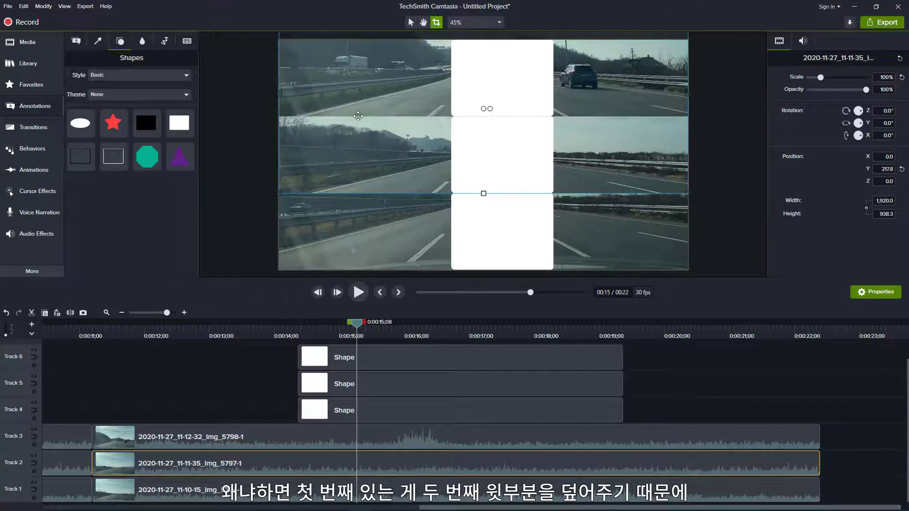
- Move the Track 1 clip down to Y -122.2 so that its scenery fills the lowest third of the canvas
click(392, 244)
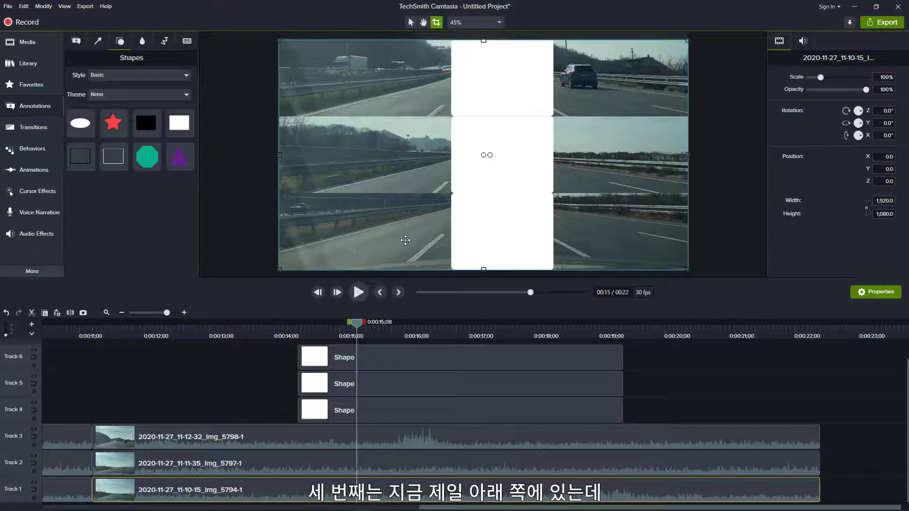
drag(405, 240, 401, 266)
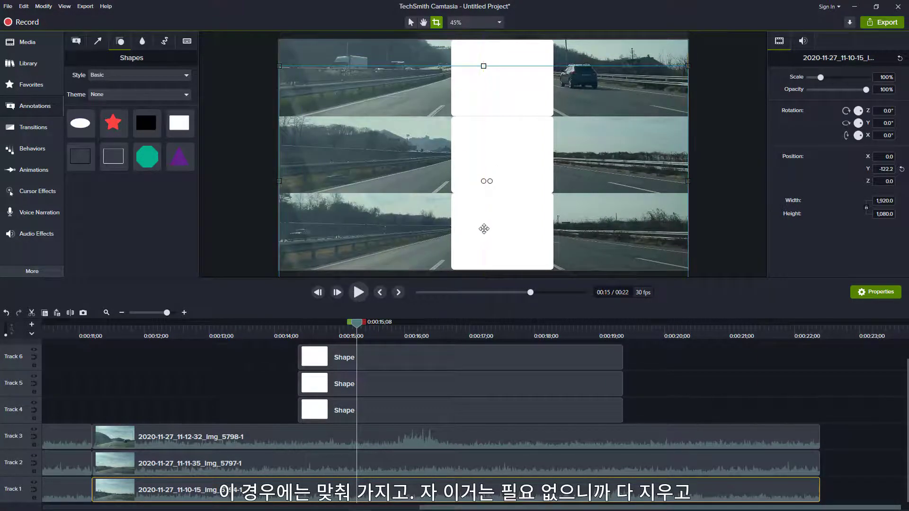
- Delete the three white guide rectangles from the canvas
click(484, 229)
key(Delete)
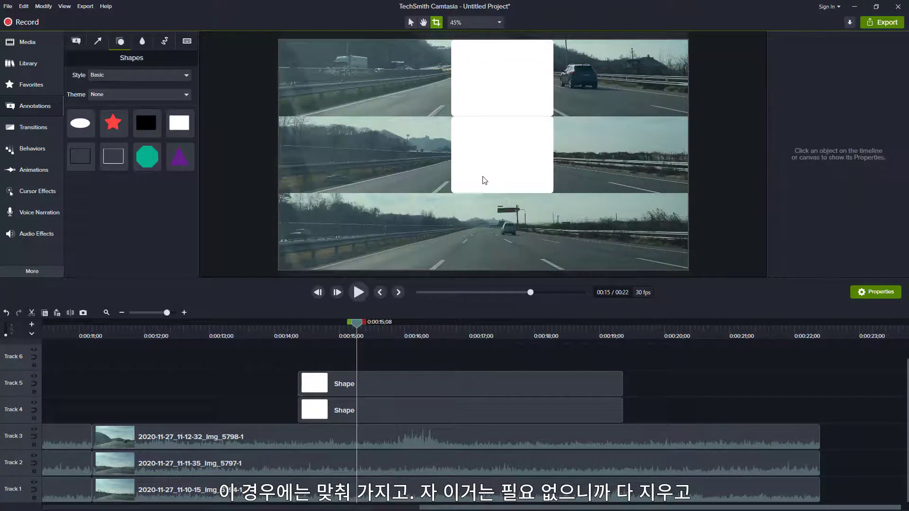
click(483, 179)
key(Delete)
click(493, 90)
key(Delete)
key(Delete)
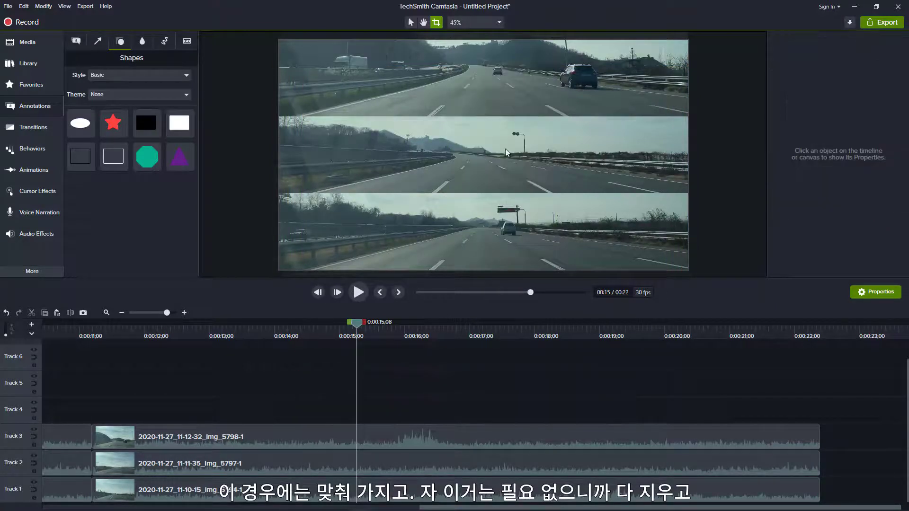
- Try lowering the Track 3 clip to Y 573.3 with a new bottom crop, and undo this along with the guide deletions
click(499, 90)
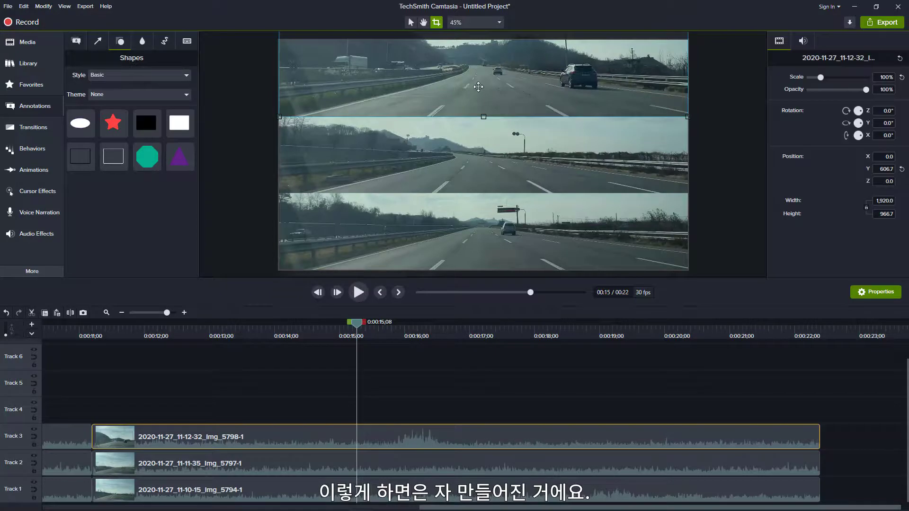
drag(483, 116, 482, 120)
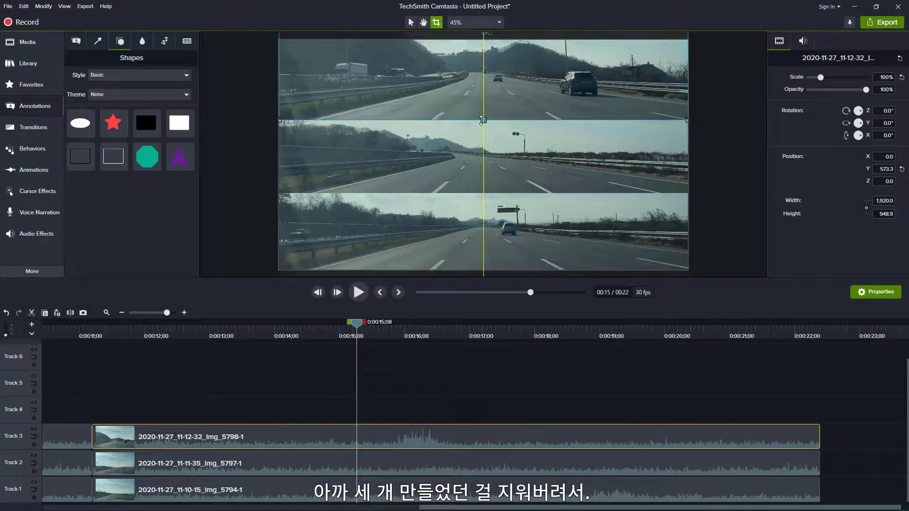
click(11, 314)
click(10, 314)
click(10, 314)
click(11, 314)
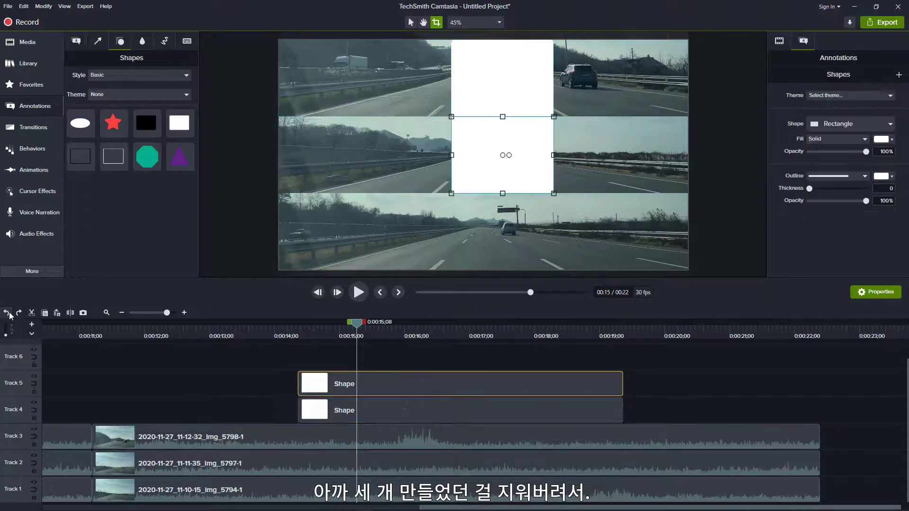
click(10, 315)
- Delete the top guide, lower the Track 3 clip to Y 564.4 and crop its bottom edge to the middle guide's upper edge
click(503, 87)
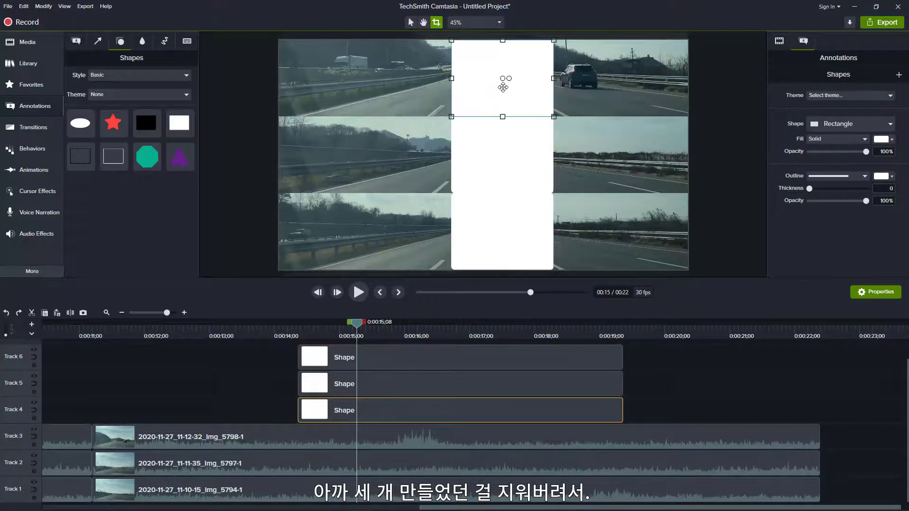
key(Delete)
click(503, 87)
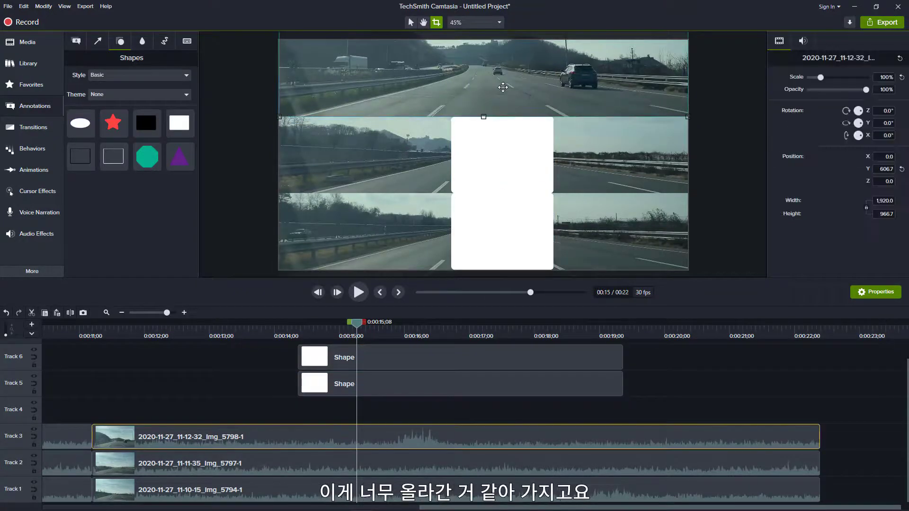
drag(496, 92, 480, 116)
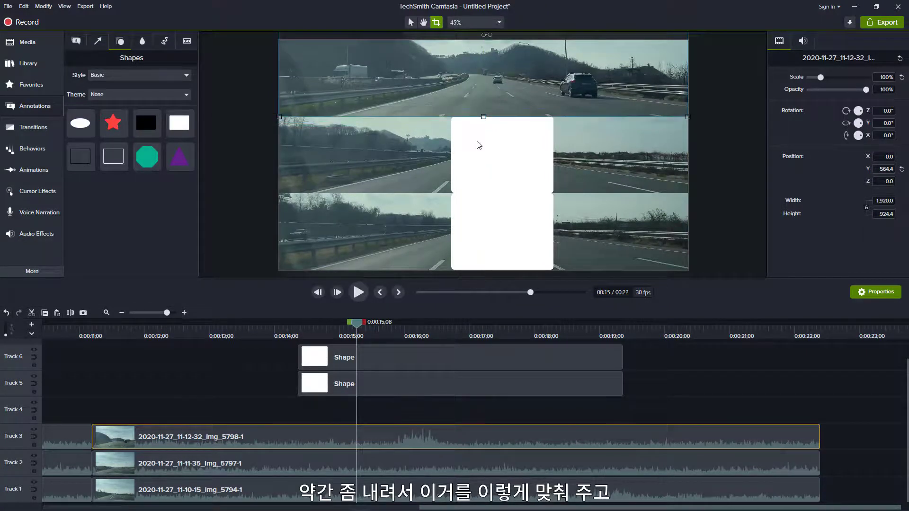
- Delete the two remaining guide rectangles and briefly play back the horizontal three-way split to check it
click(478, 142)
key(Delete)
click(474, 219)
key(Delete)
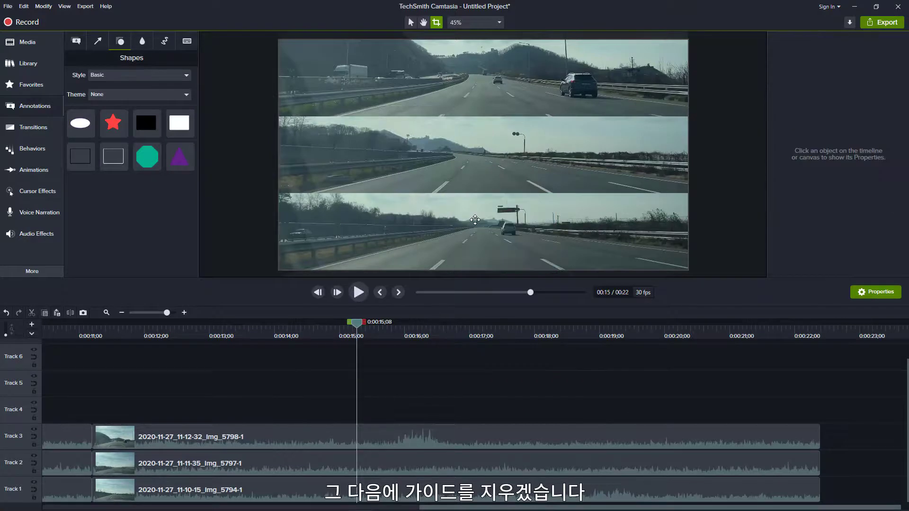
click(361, 296)
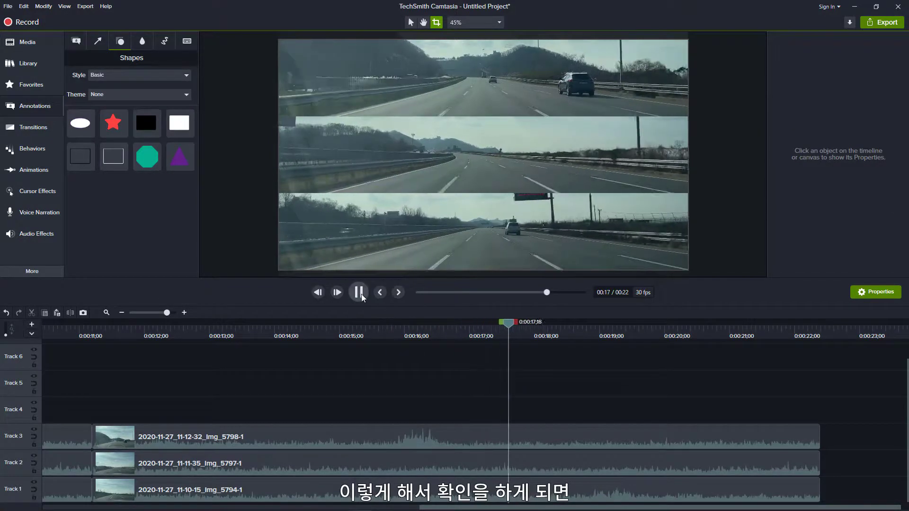
click(362, 293)
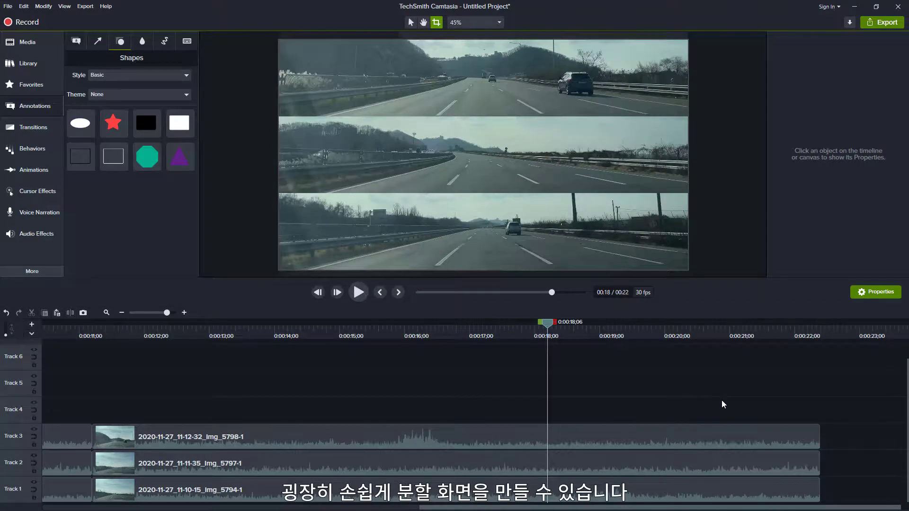